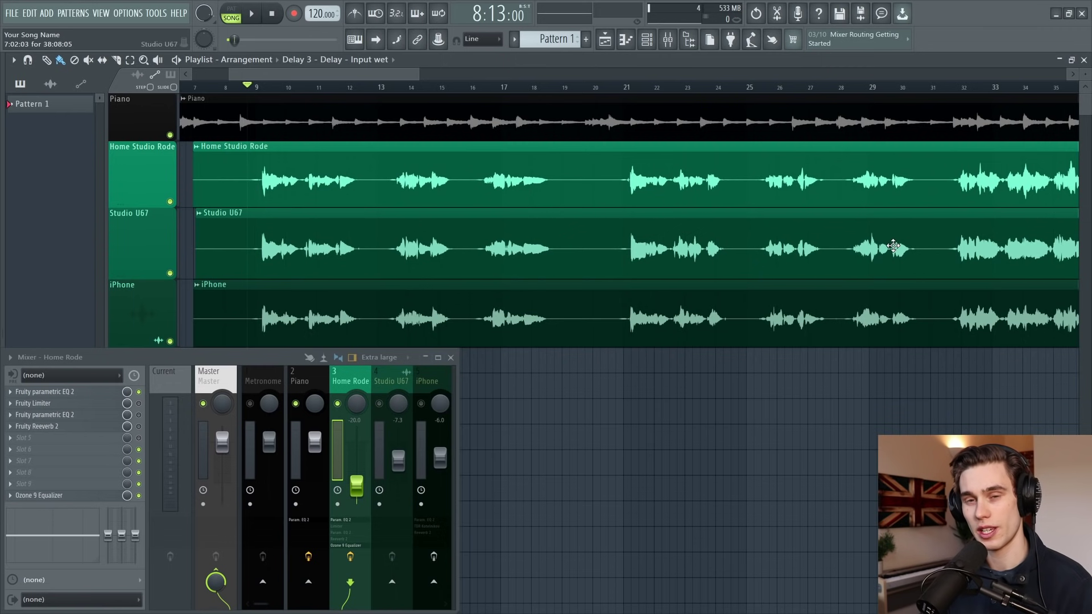
Mute the iPhone and Studio U67 takes and select the Home Rode mixer insert.
left_click(179, 339)
left_click(170, 274)
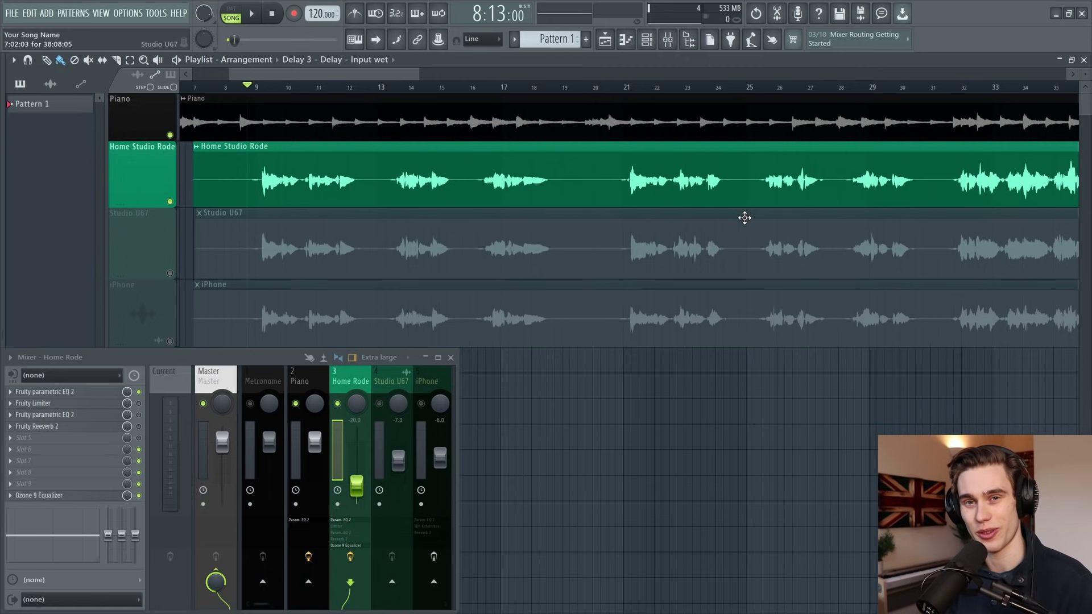
left_click(343, 383)
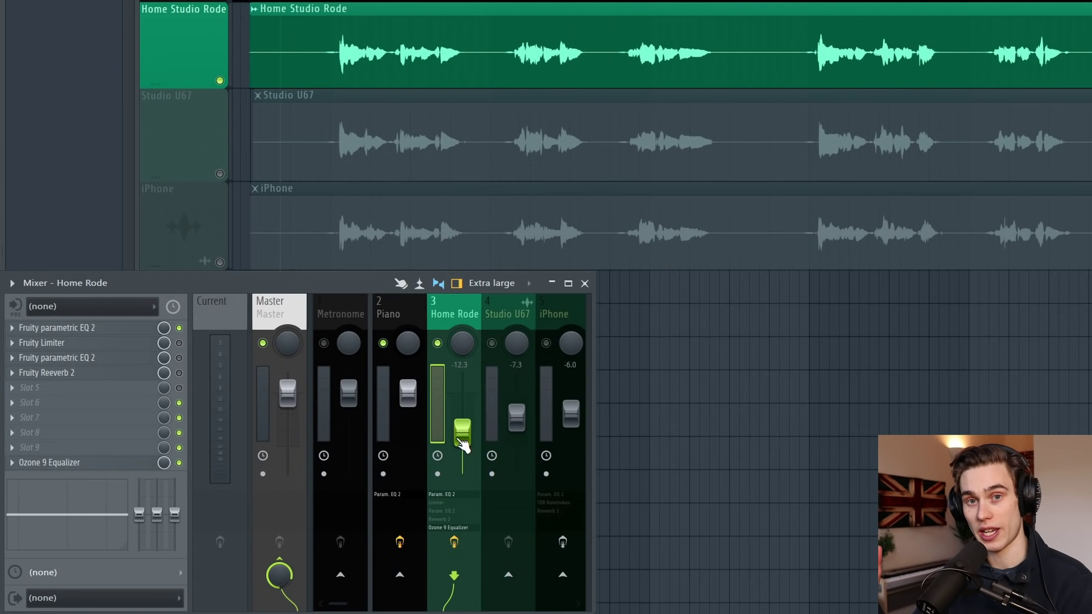
Set the Home Rode fader to about -6.7 dB and play to check it against the piano.
left_click_drag(463, 445, 463, 414)
key("space")
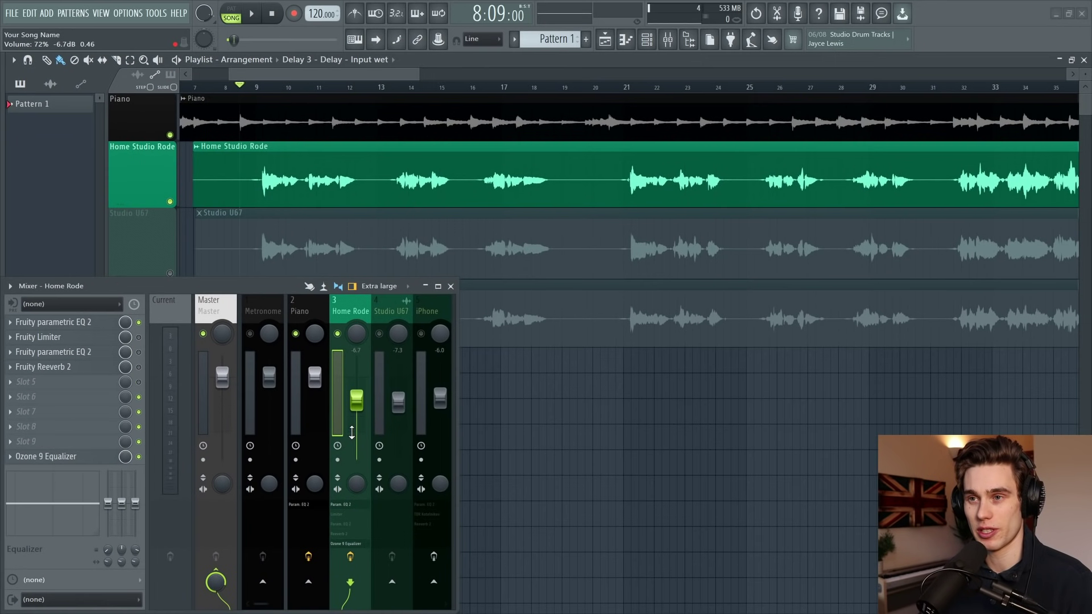
Solo the Home Studio Rode vocal and look through its parametric EQ and Ozone 9 Equalizer.
right_click(170, 202)
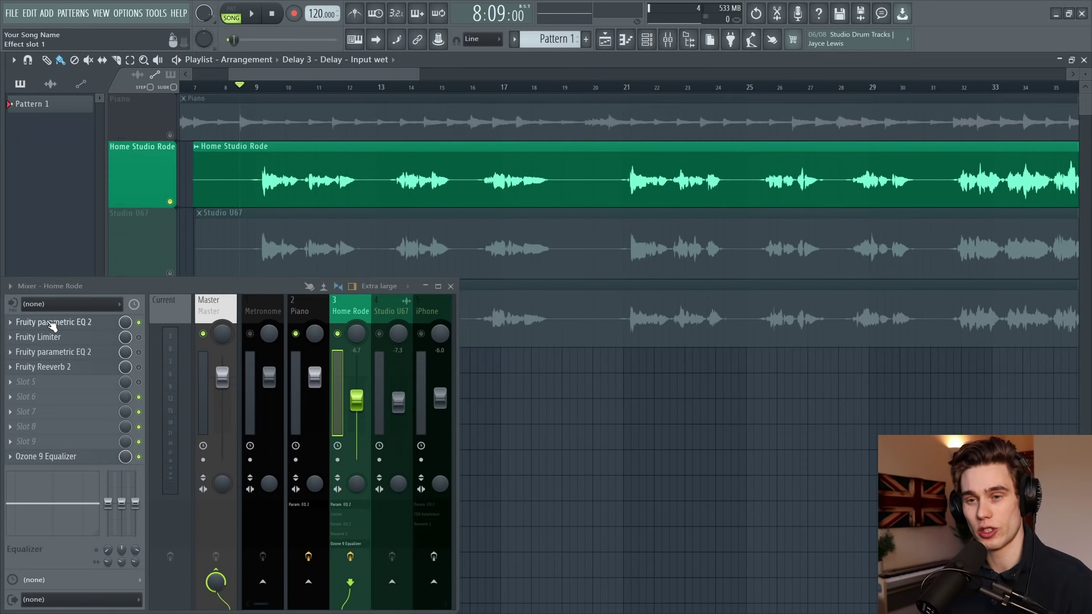
left_click(53, 323)
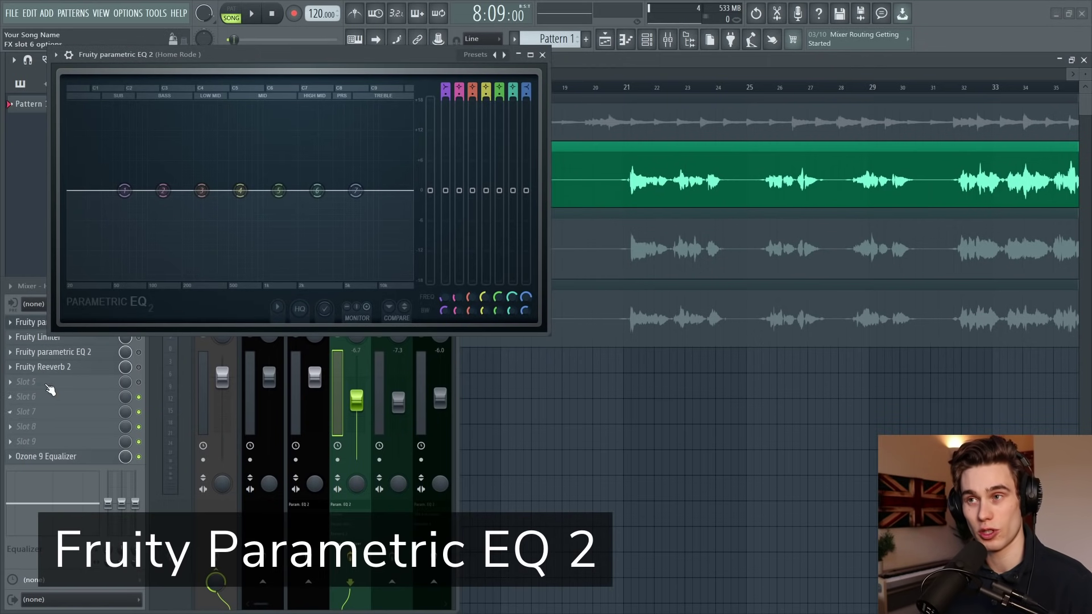
left_click(542, 55)
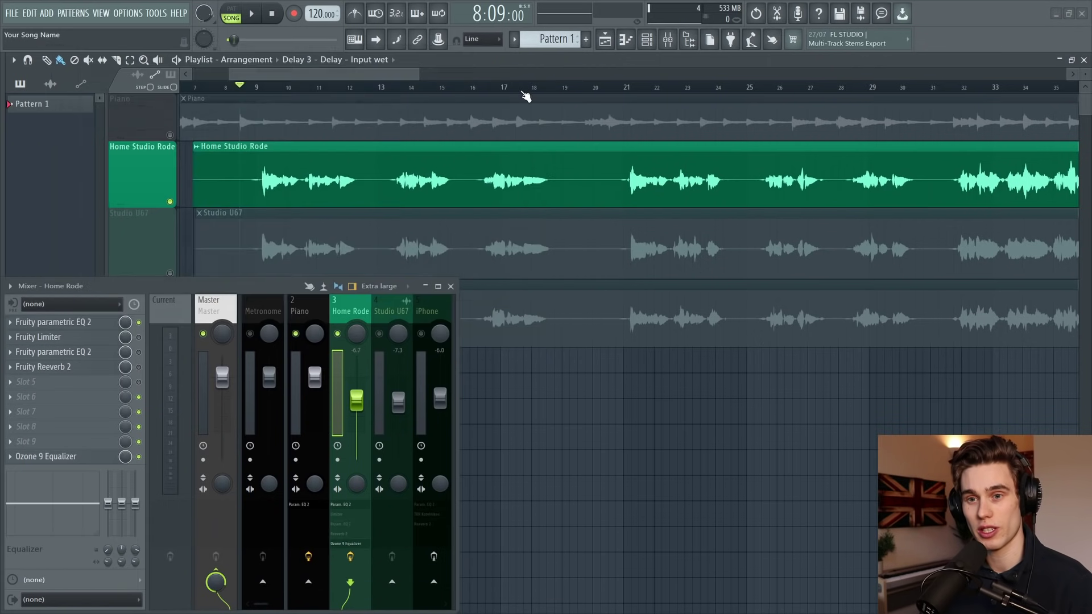
left_click(73, 457)
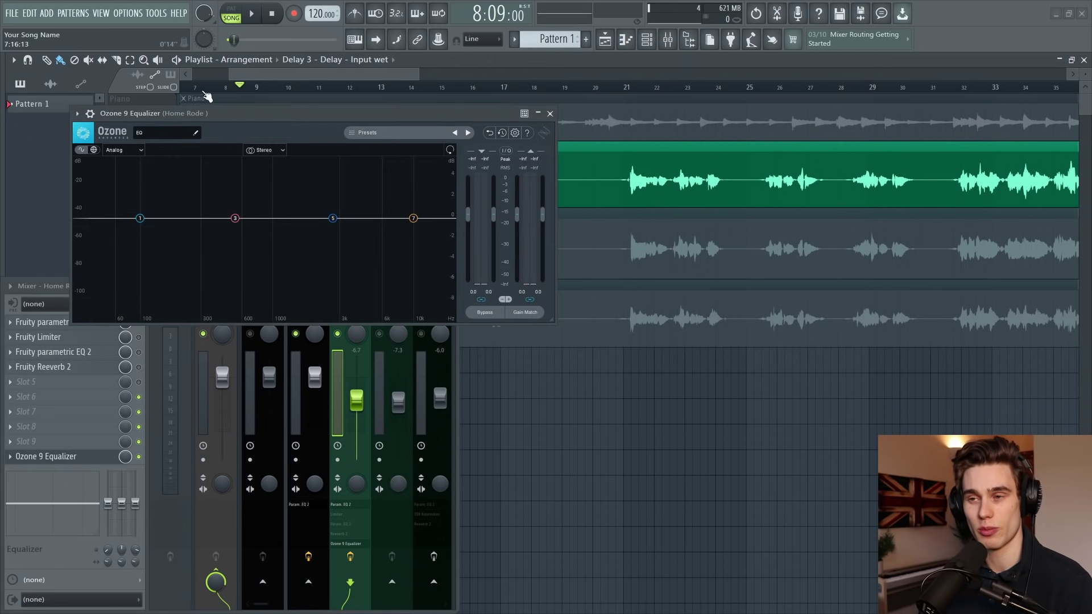
mouse_move(416, 220)
left_mouse_down()
mouse_move(390, 190)
mouse_move(398, 221)
left_mouse_up()
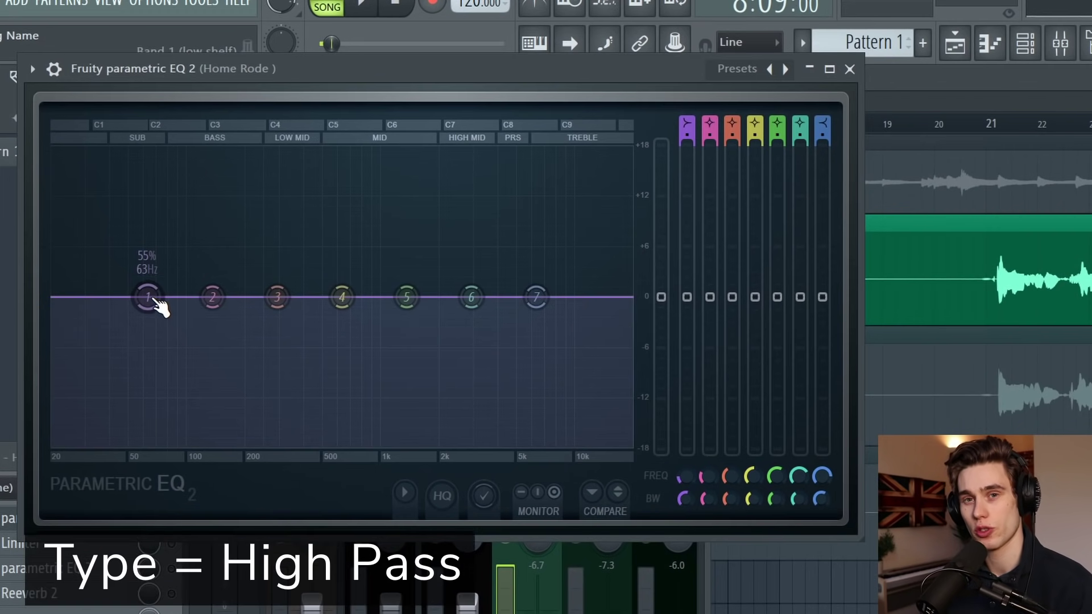
Turn EQ band 1 into a Steep 4 high-pass near 96 Hz and audition it.
right_click(149, 298)
mouse_move(205, 348)
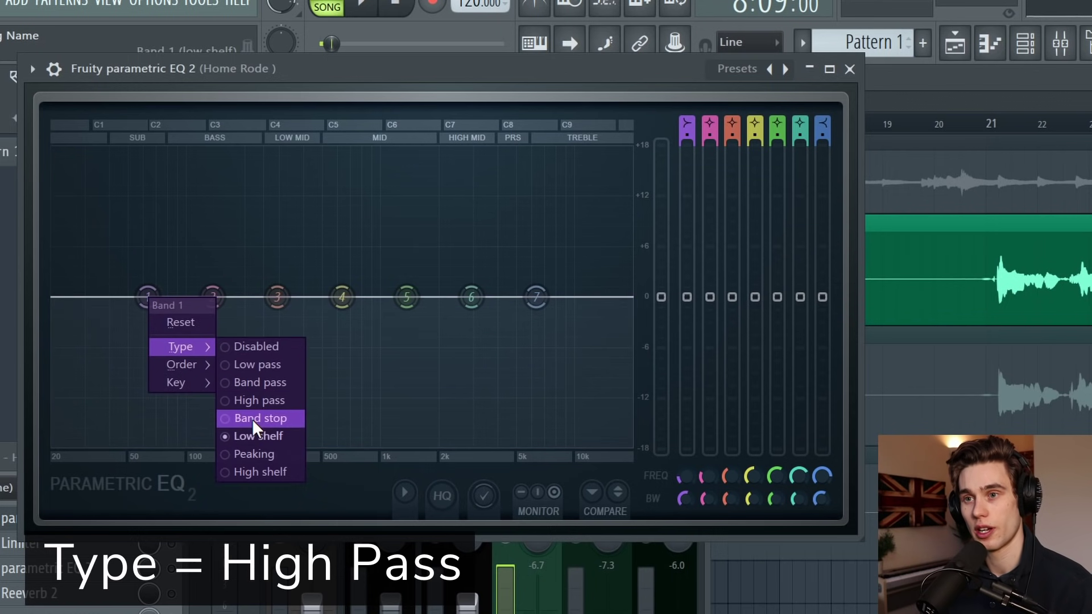
left_click(255, 399)
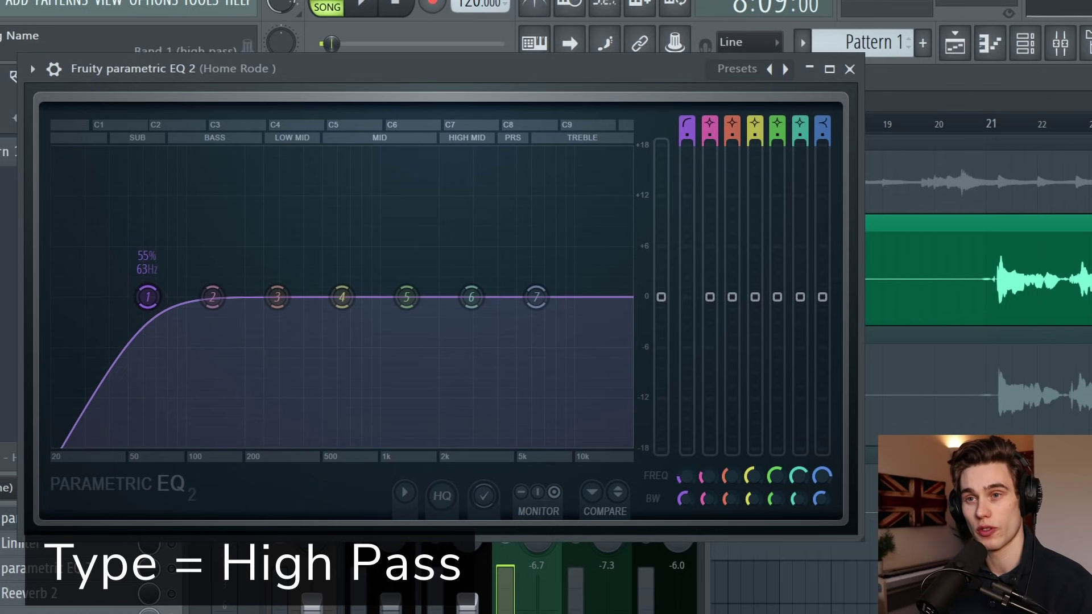
left_click_drag(147, 296, 174, 297)
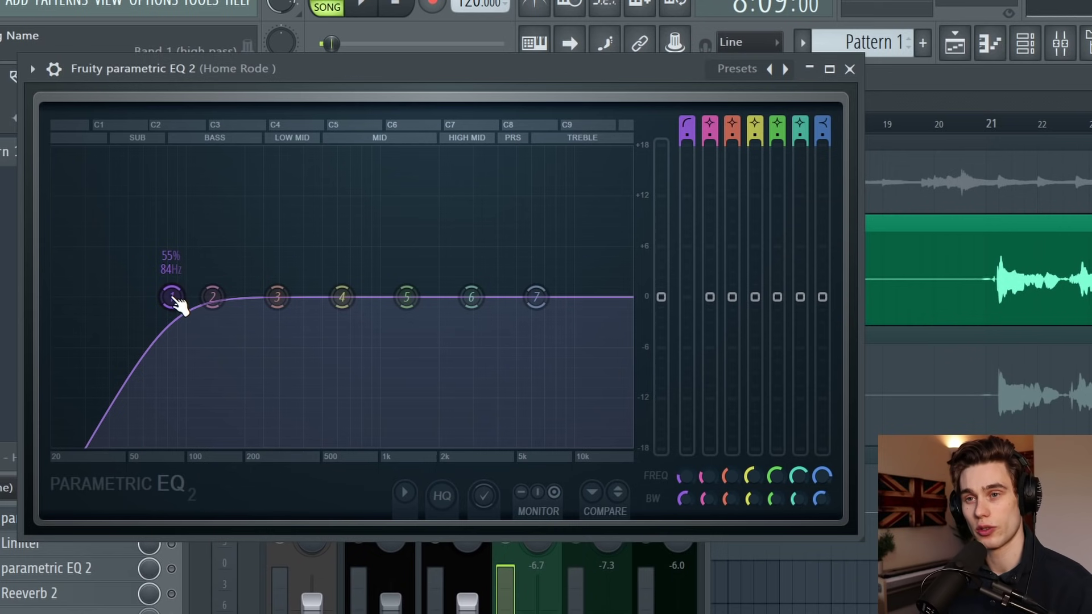
right_click(172, 297)
mouse_move(216, 364)
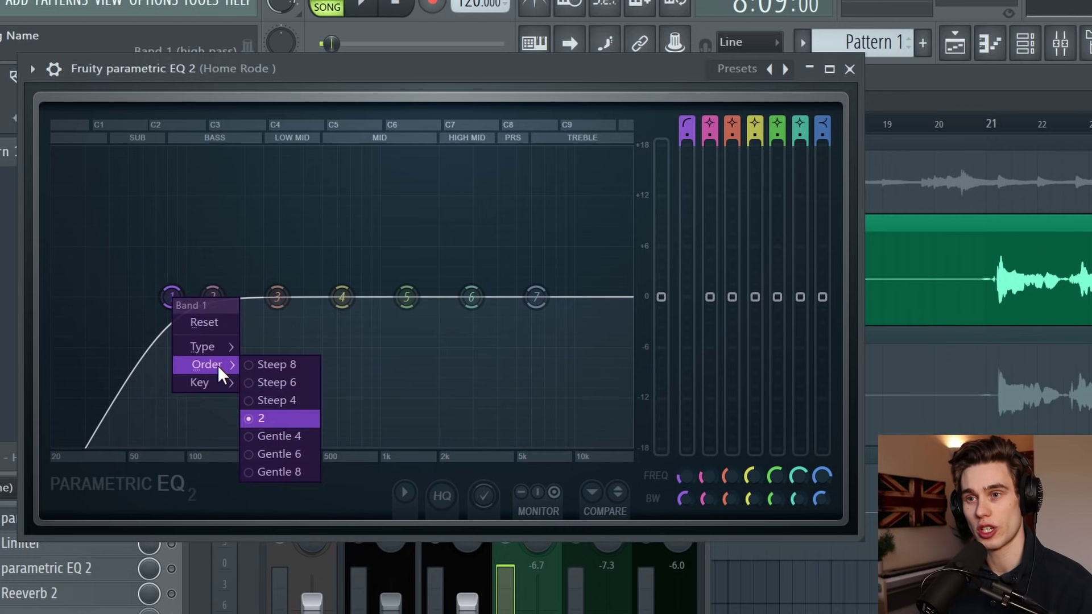
left_click(278, 401)
left_click_drag(172, 297, 290, 274)
left_click(365, 7)
key("space")
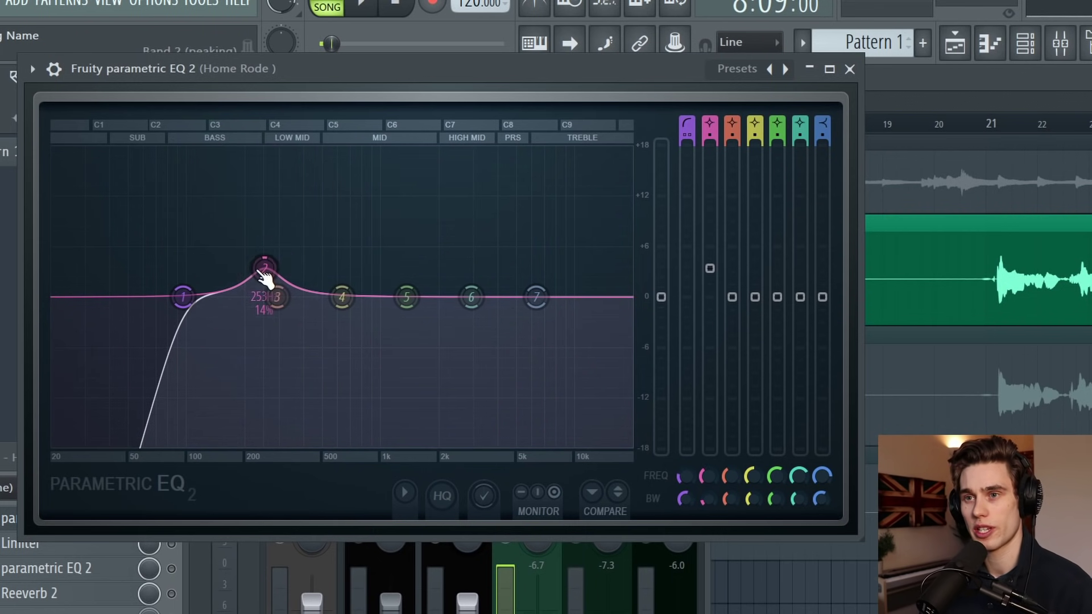
Sweep a band 2 boost for resonance, then make it a gentle cut near 158 Hz.
left_click_drag(241, 233, 218, 272)
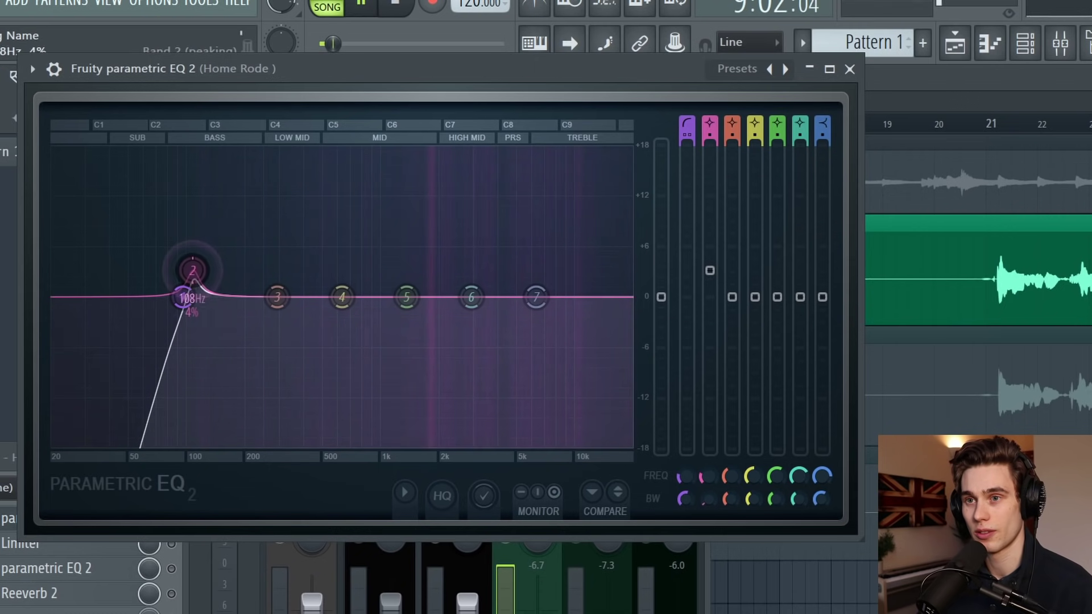
left_click_drag(192, 271, 226, 254)
key("space")
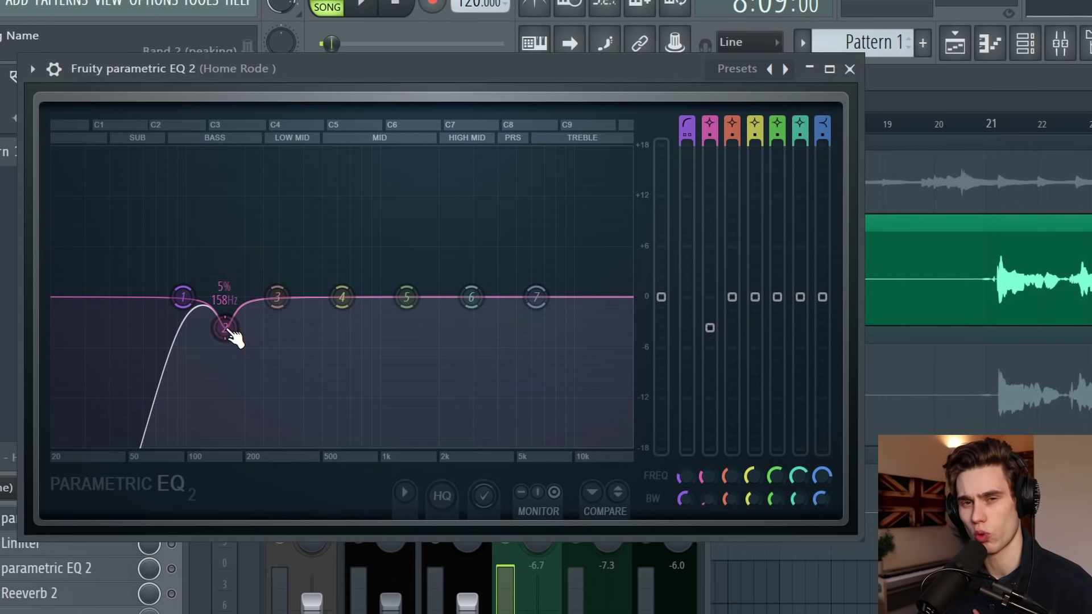
key("space")
left_click_drag(229, 325, 226, 328)
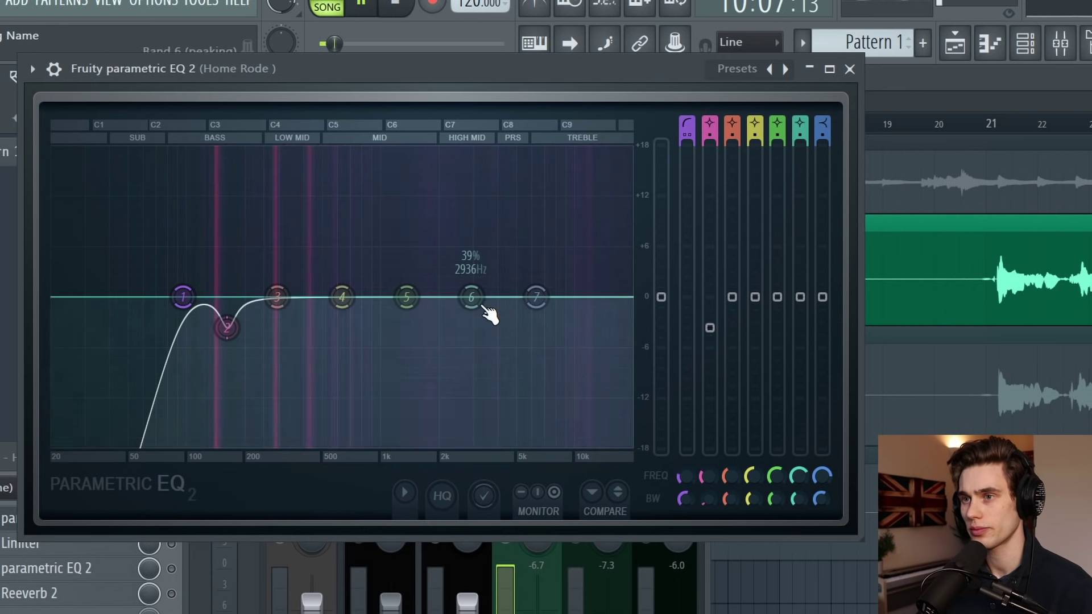
Close the Fruity EQ, then move the Ozone 9 Equalizer window up and enlarge it.
key("space")
left_click(849, 70)
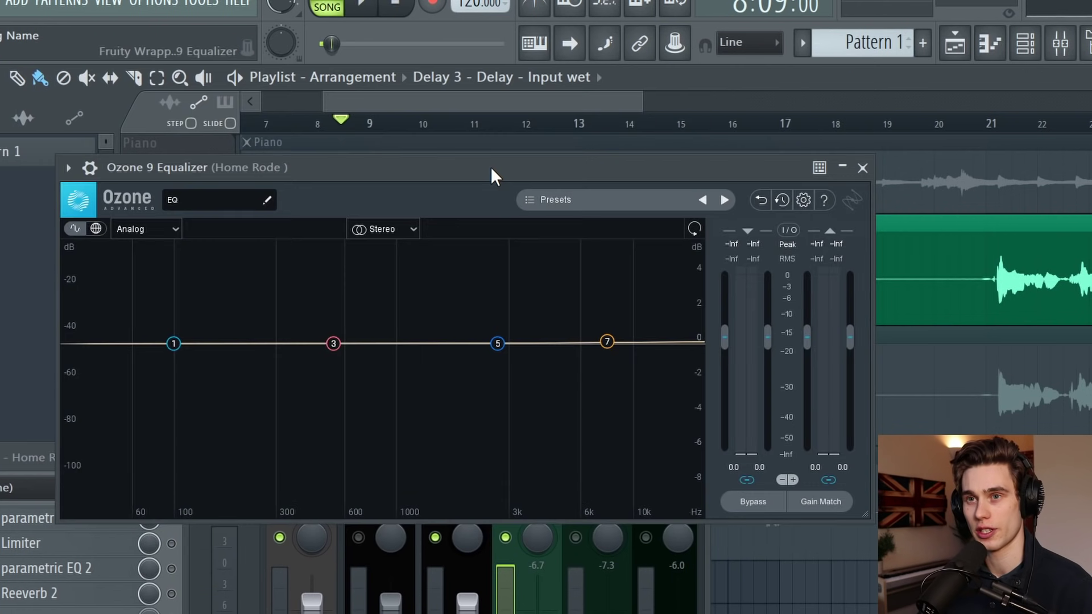
left_click_drag(491, 168, 485, 137)
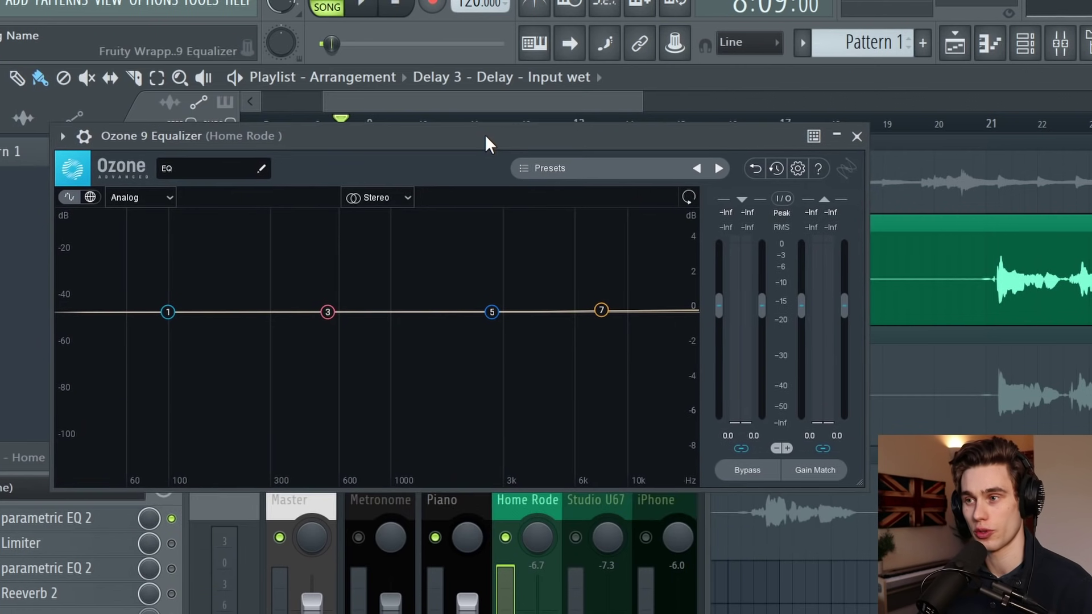
left_click_drag(862, 491, 816, 543)
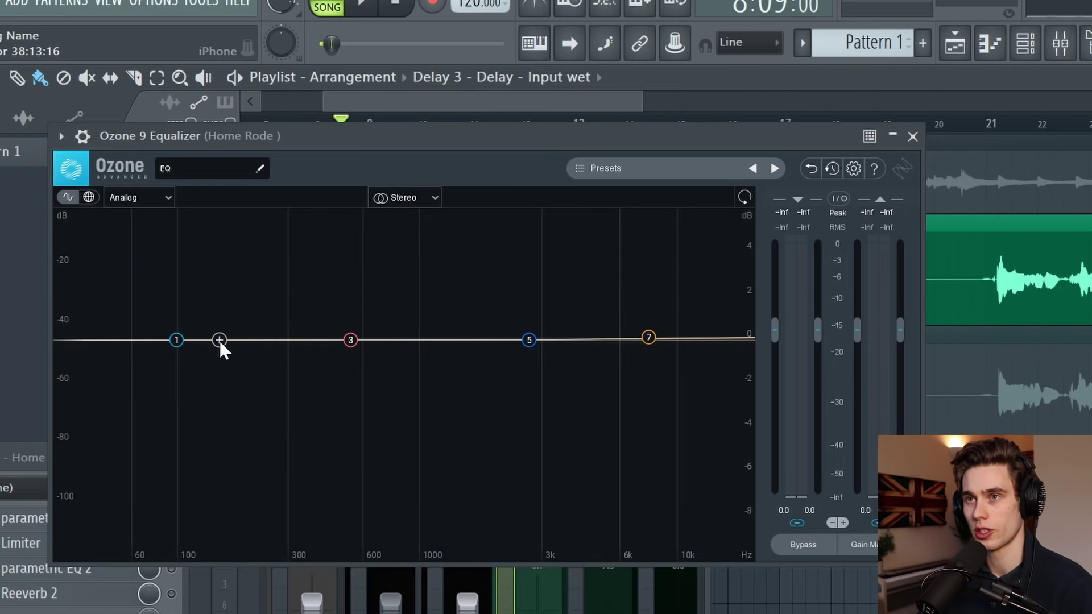
Play the vocal and solo-listen to the ranges around 340 Hz, 2 kHz and 10 kHz.
left_click(363, 6)
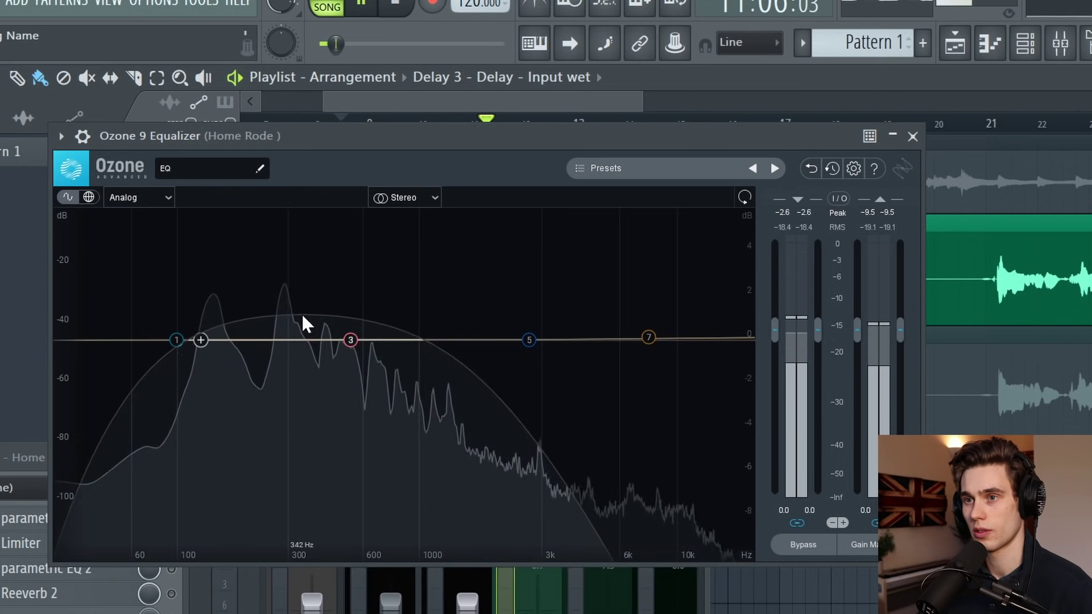
left_click_drag(303, 314, 299, 311)
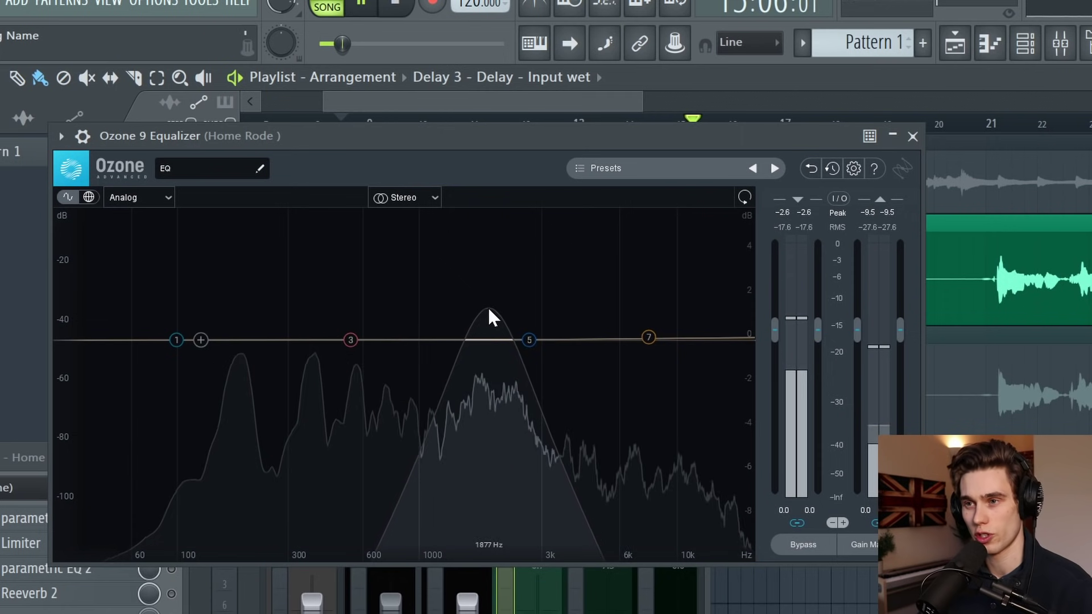
mouse_move(494, 306)
left_mouse_down()
mouse_move(483, 311)
mouse_move(488, 302)
left_mouse_up()
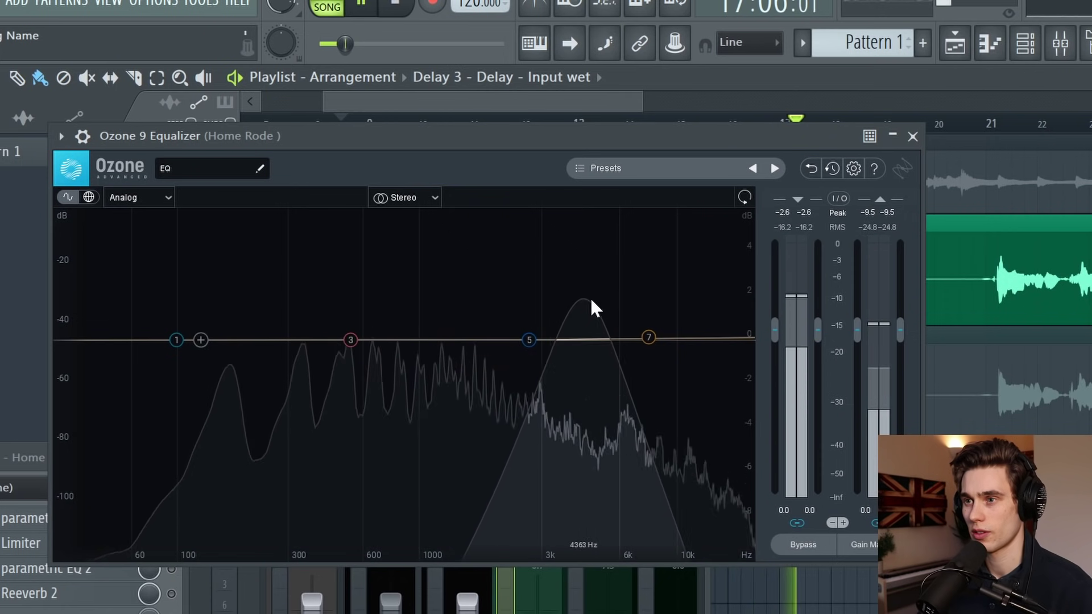
left_click_drag(693, 298, 677, 323)
key("space")
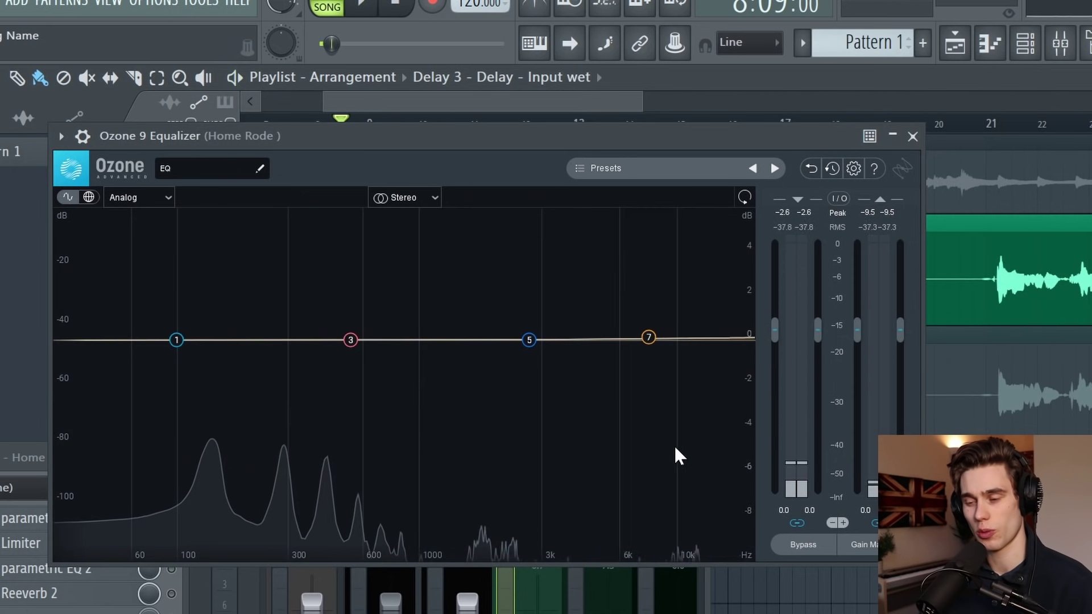
Close Ozone and try a band 4 cut around 363 Hz with band 7 lowered.
left_click(913, 137)
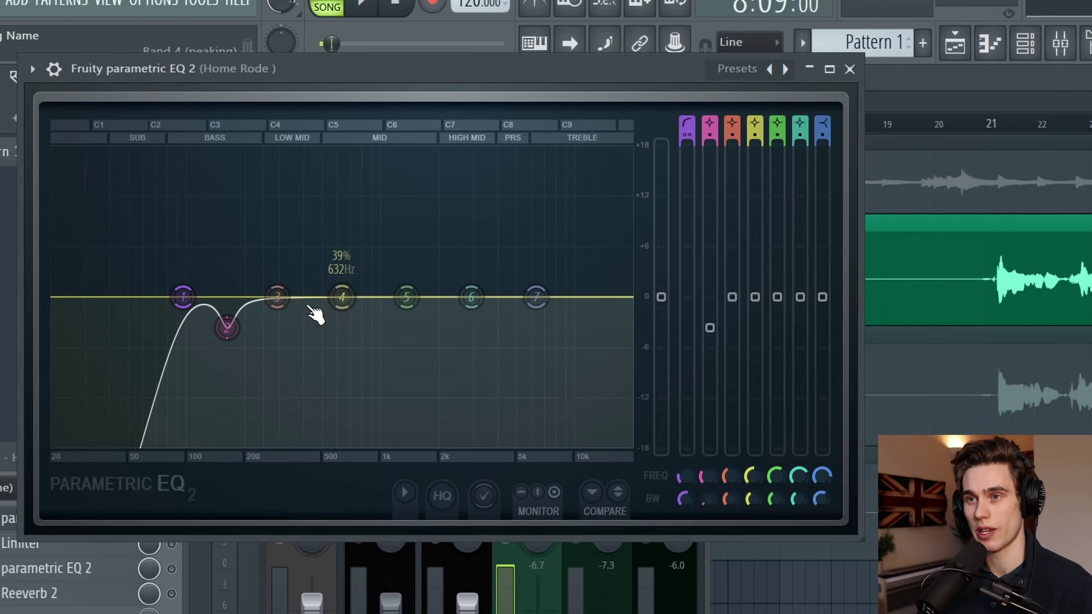
left_click_drag(343, 304, 320, 304)
scroll(297, 341, "down", 3)
left_click_drag(536, 296, 535, 302)
left_click_drag(470, 71, 465, 316)
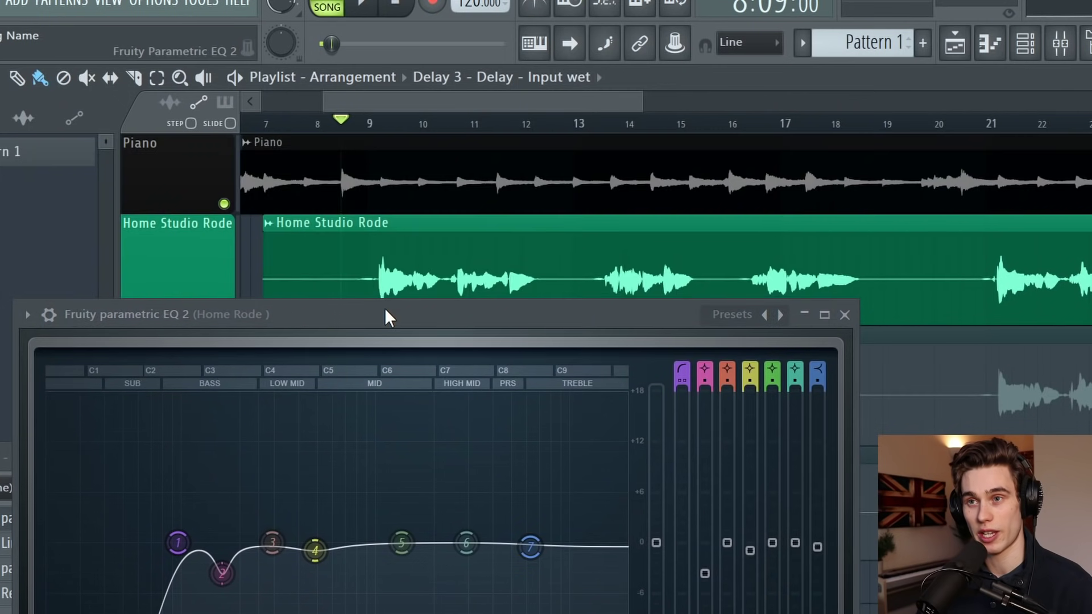
left_click_drag(384, 312, 380, 154)
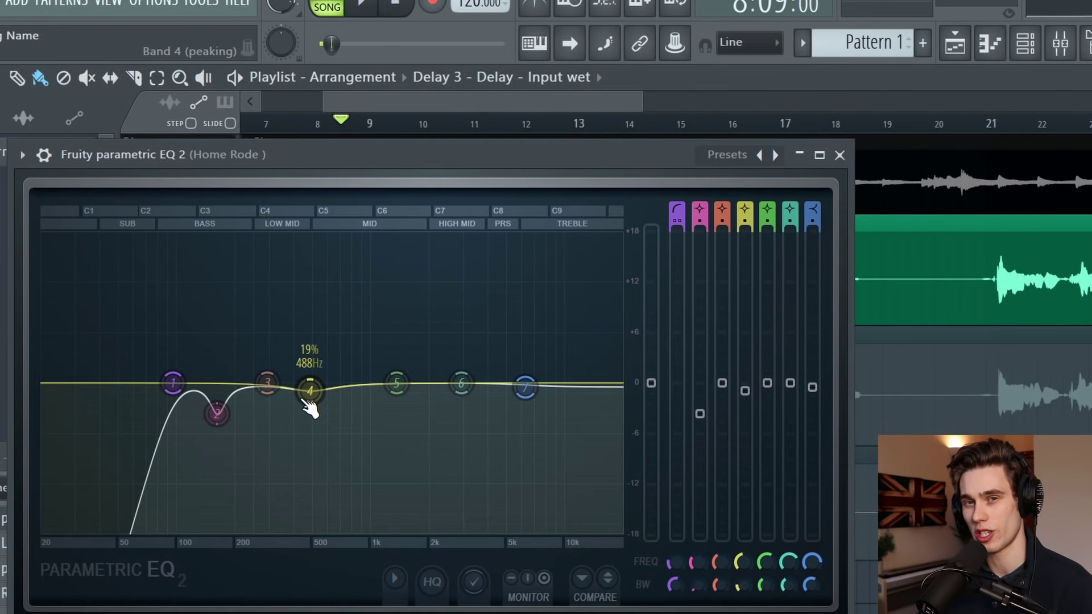
During playback, cut band 4 around 450 Hz and pull the high shelf into a slight cut.
key("space")
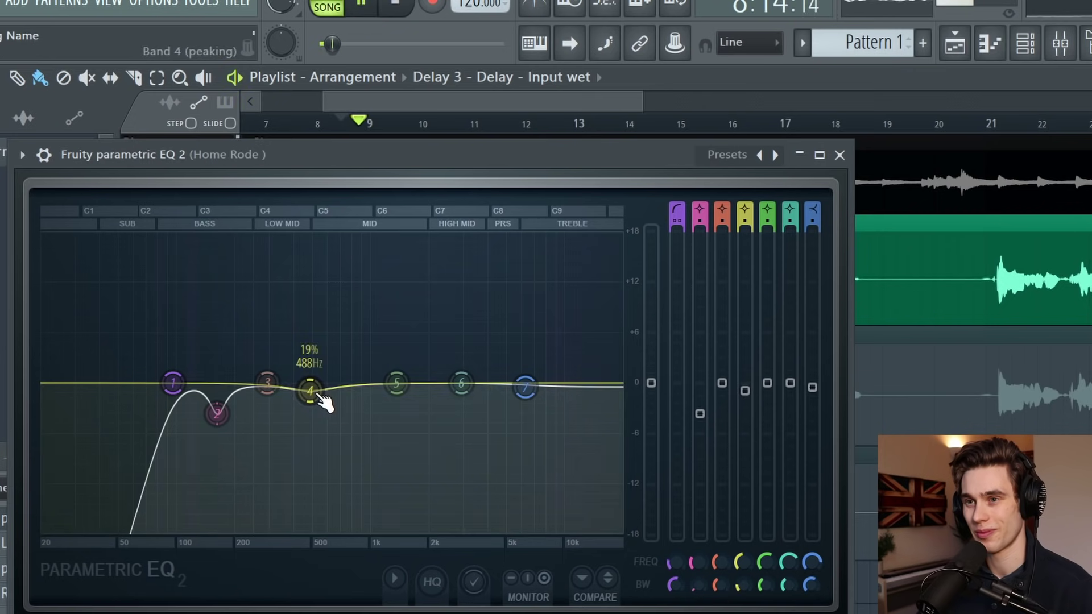
left_click_drag(312, 393, 293, 413)
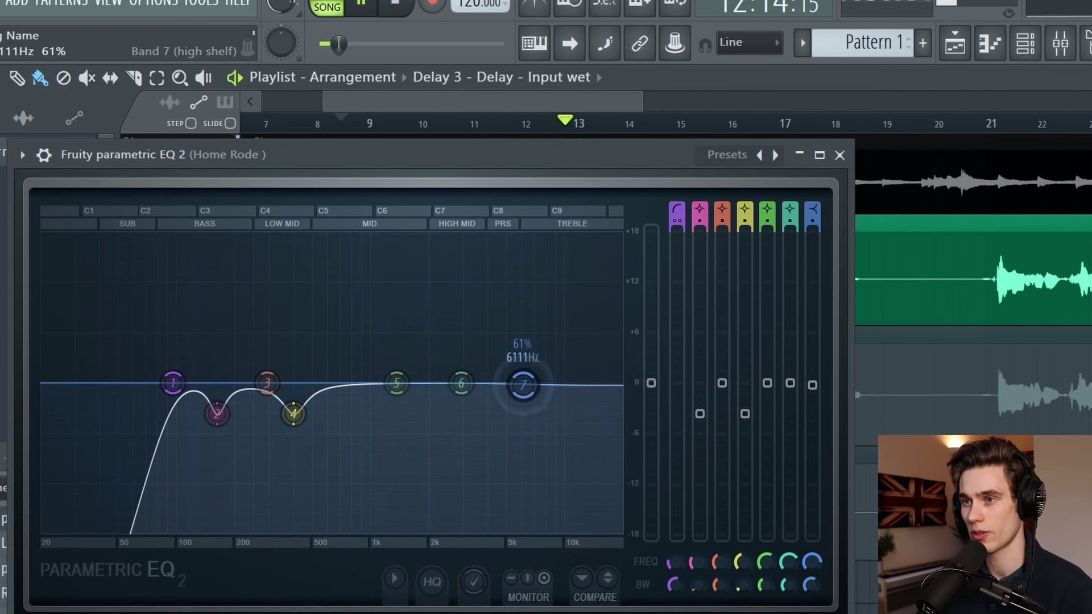
left_click_drag(461, 342, 493, 390)
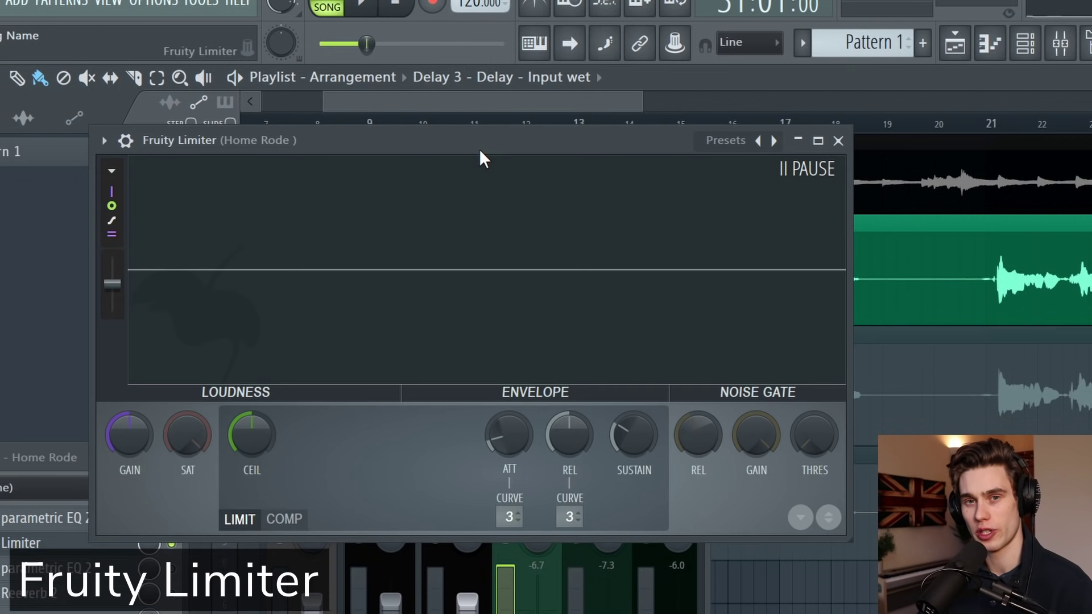
Switch Fruity Limiter to COMP mode with threshold about -9.9 dB and ratio 1.7:1.
left_click(284, 520)
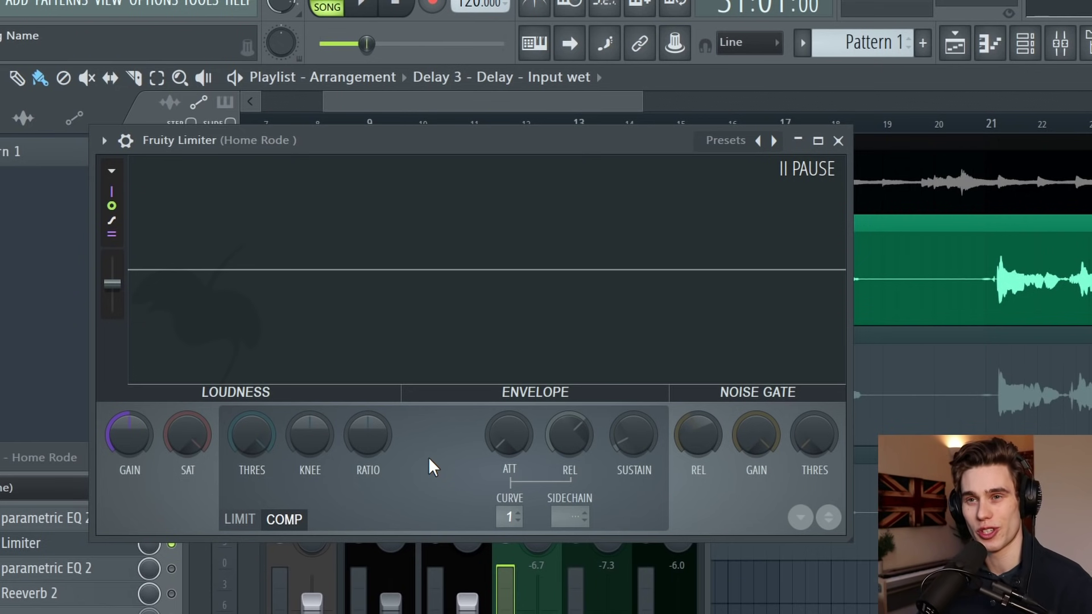
key("space")
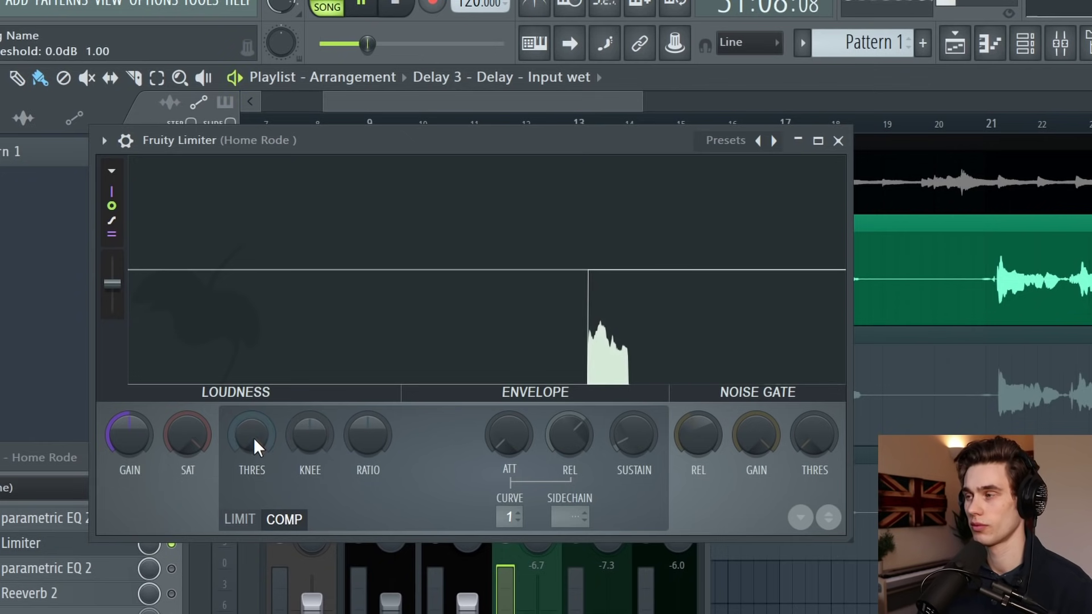
left_click_drag(254, 432, 254, 474)
left_click_drag(364, 449, 364, 424)
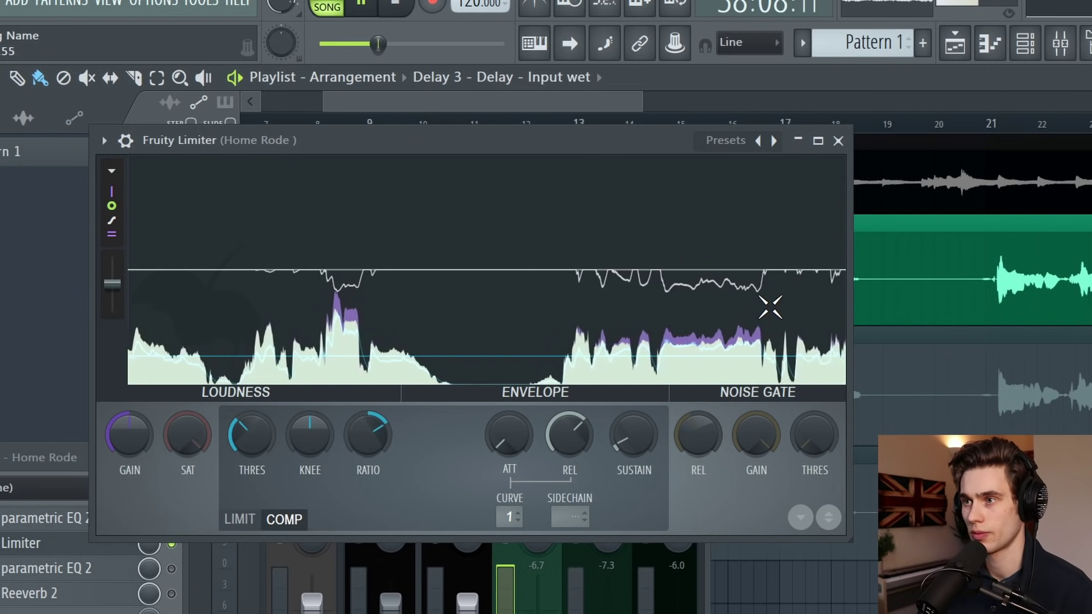
key("space")
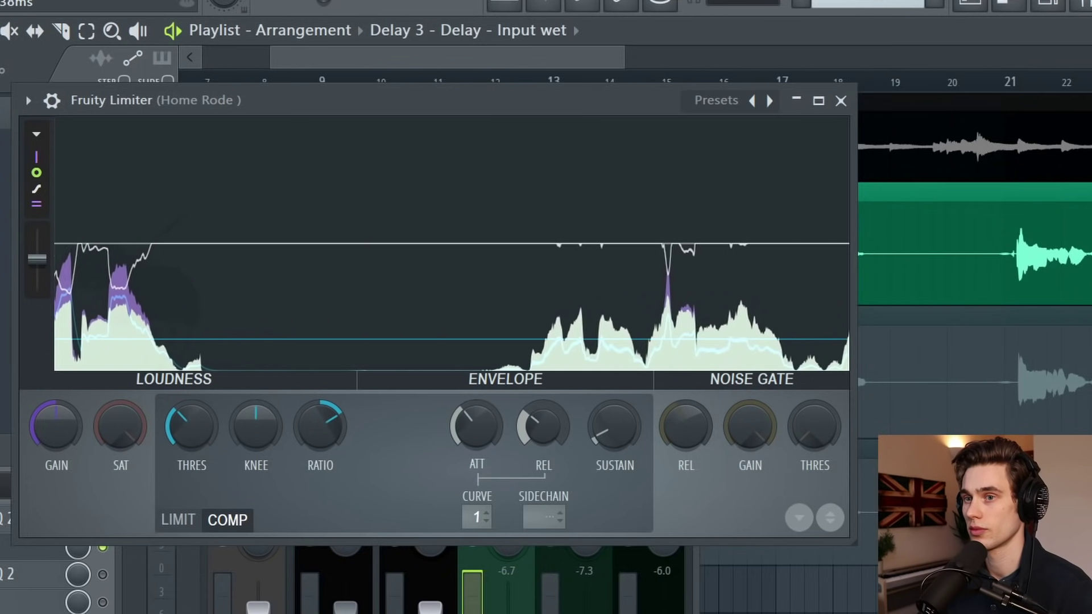
Lower the compressor threshold slightly further and stop playback.
mouse_move(212, 435)
left_mouse_down()
mouse_move(182, 425)
mouse_move(192, 427)
left_mouse_up()
scroll(980, 94, "down", 2)
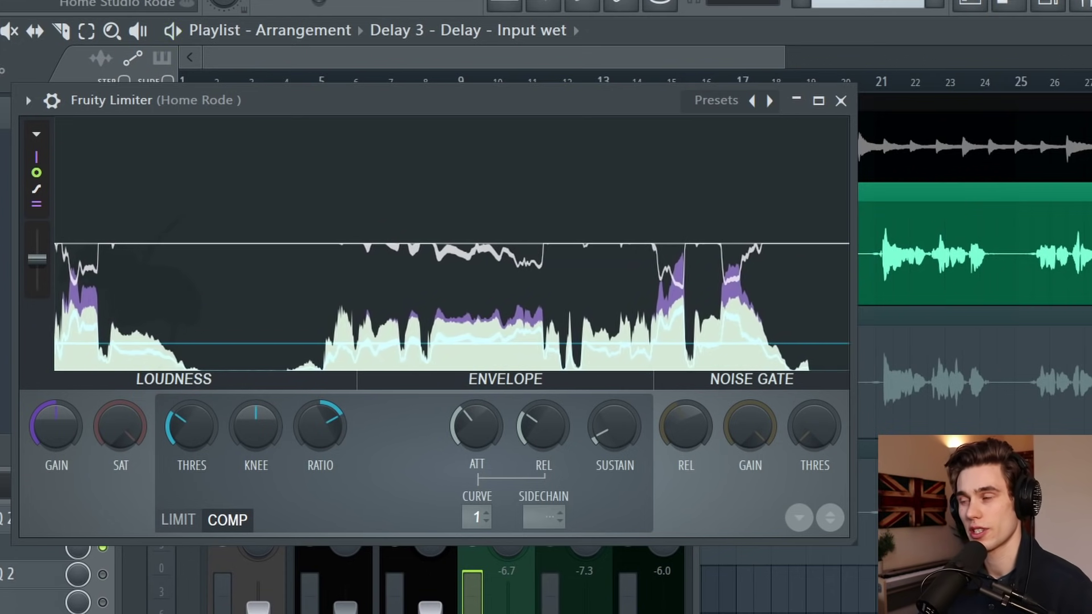
scroll(857, 497, "up", 3)
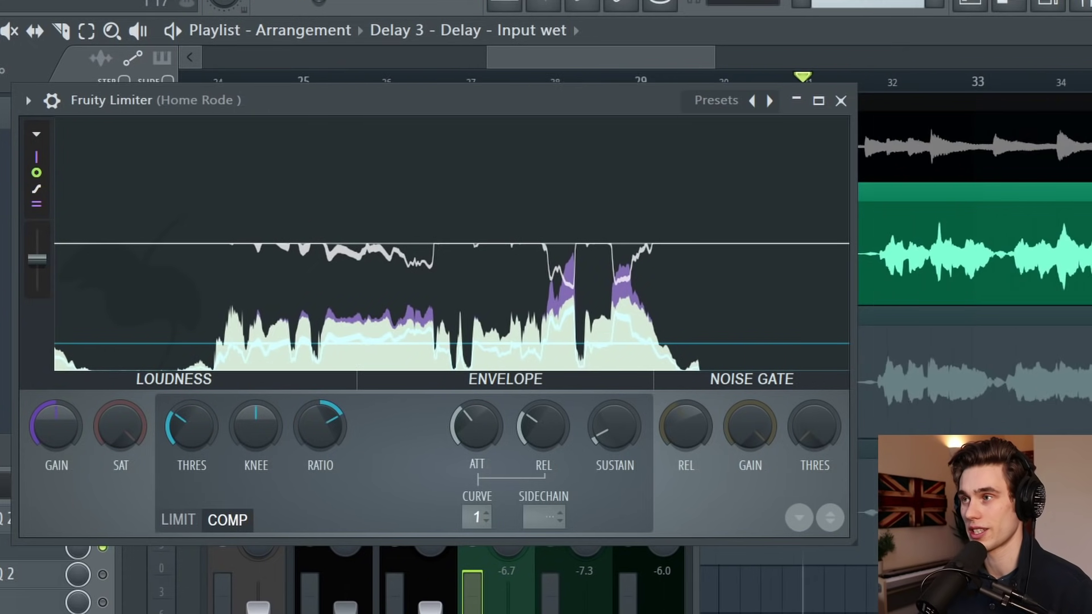
key("space")
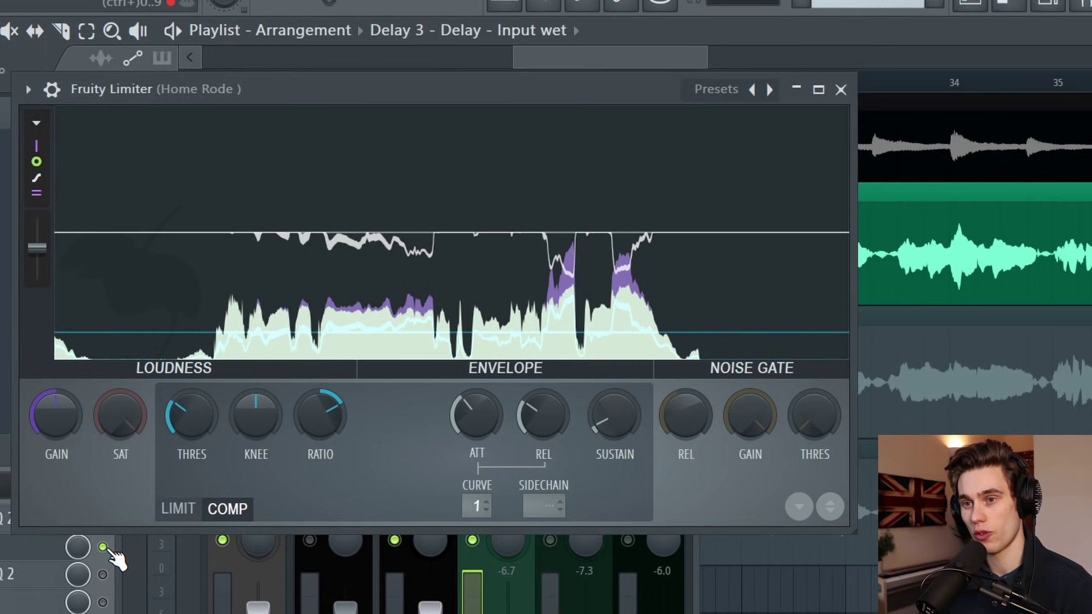
Bring the mixer forward and toggle the Limiter slot back on to compare.
left_click(111, 554)
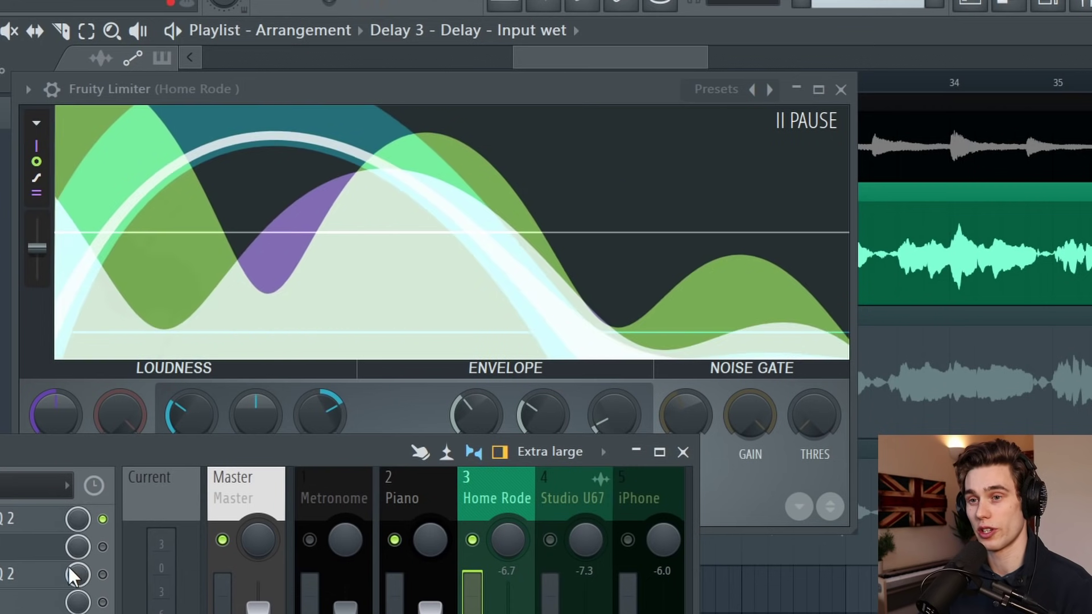
left_click(102, 546)
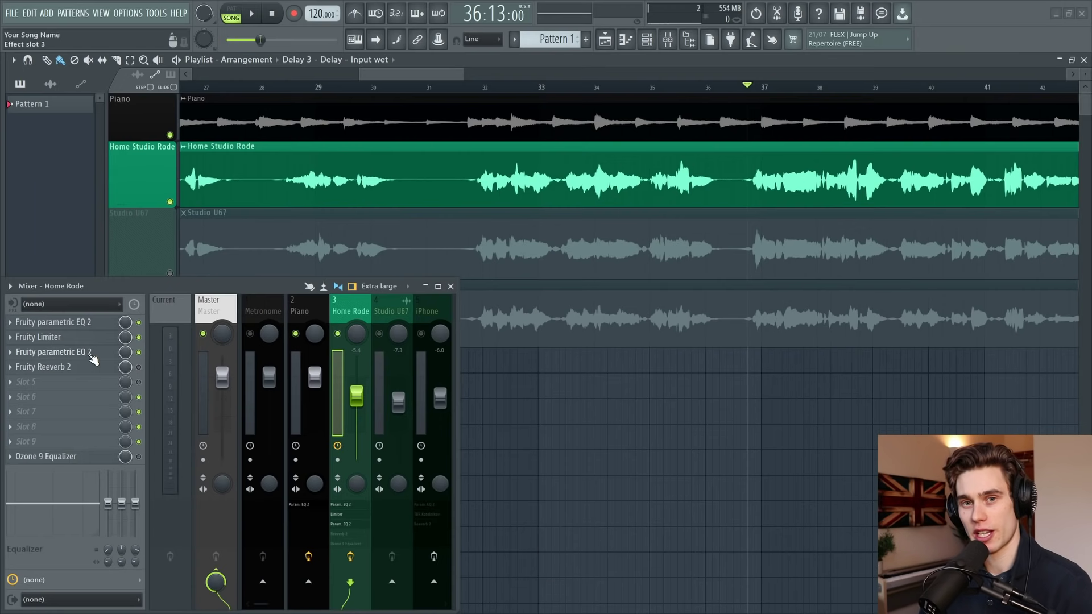
On the second parametric EQ, boost band 7 about +4 dB near 3580 Hz, add a small cut, and close it.
left_click(91, 354)
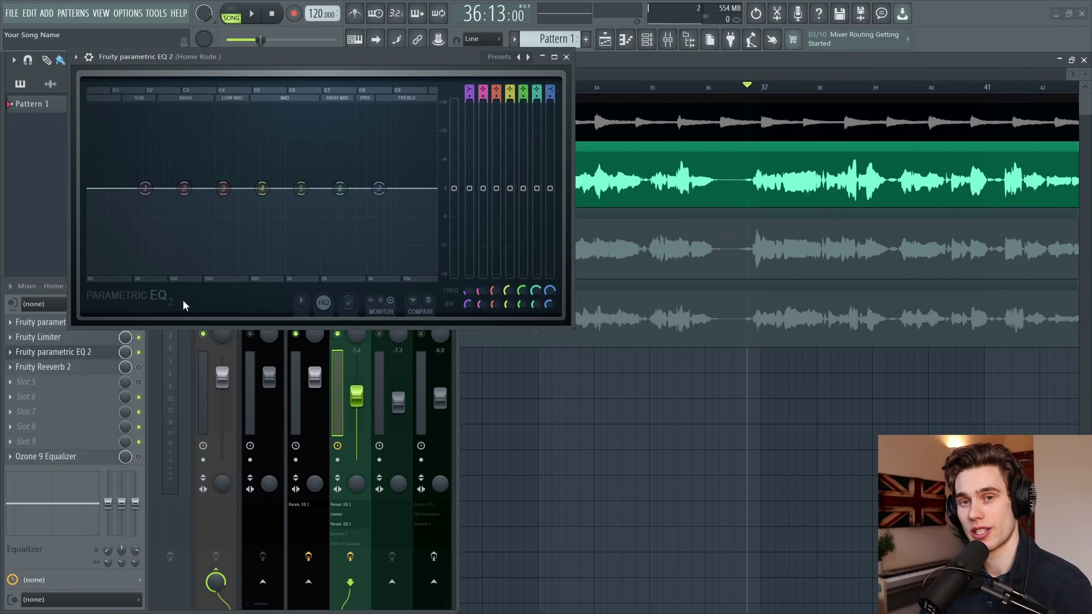
left_click_drag(379, 188, 273, 190)
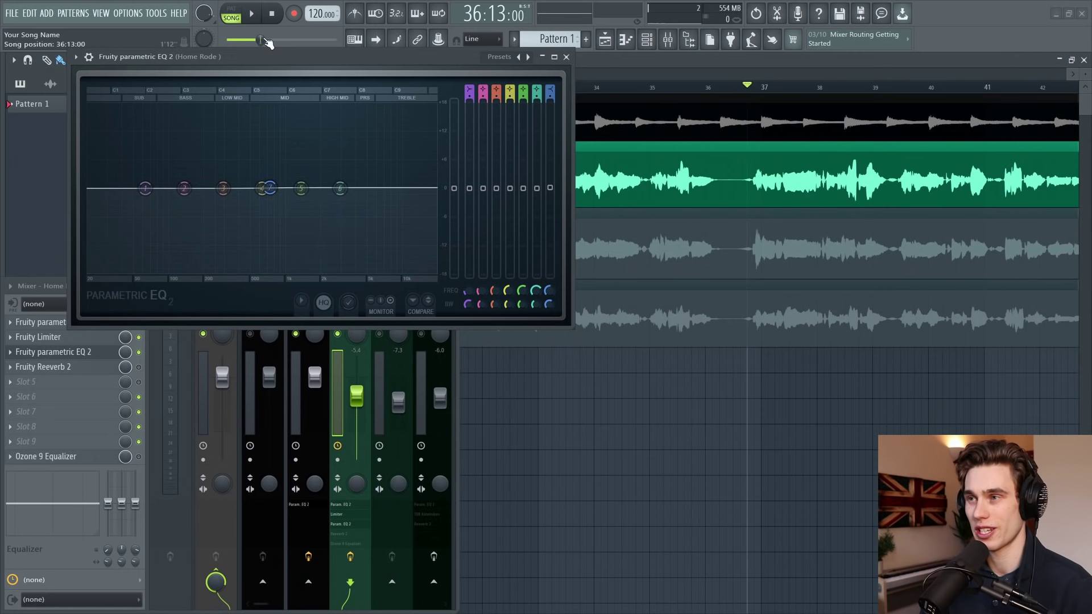
left_click(254, 19)
left_click_drag(270, 187, 349, 200)
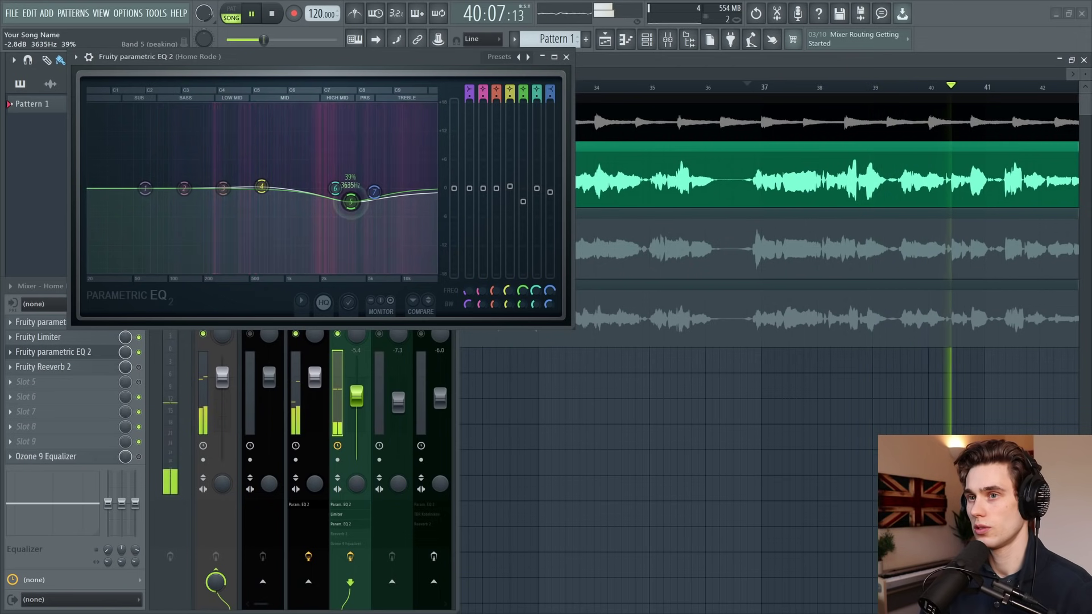
left_click_drag(186, 190, 219, 195)
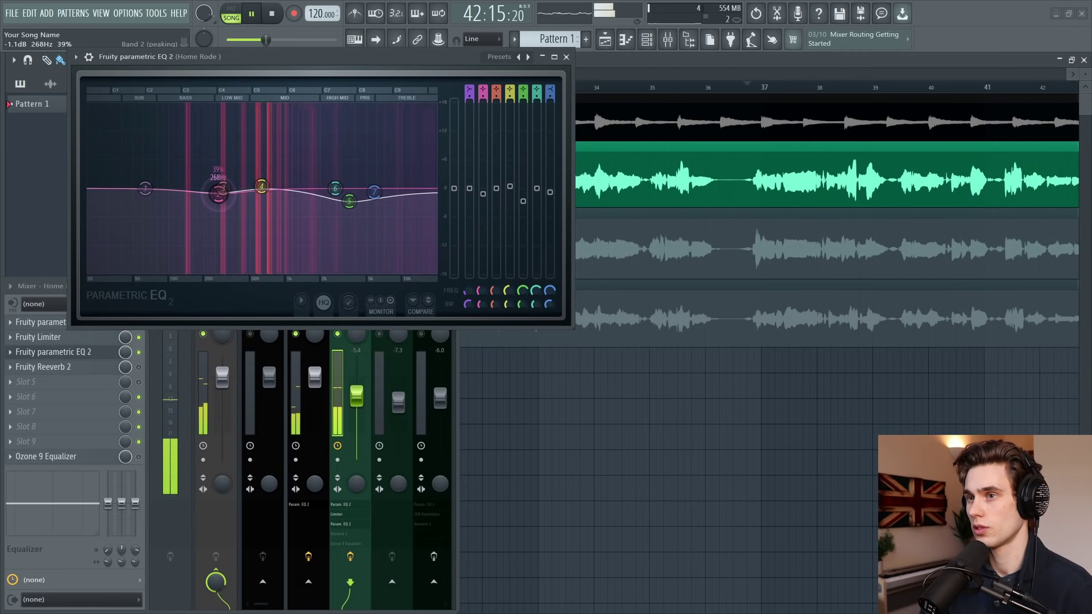
left_click(567, 58)
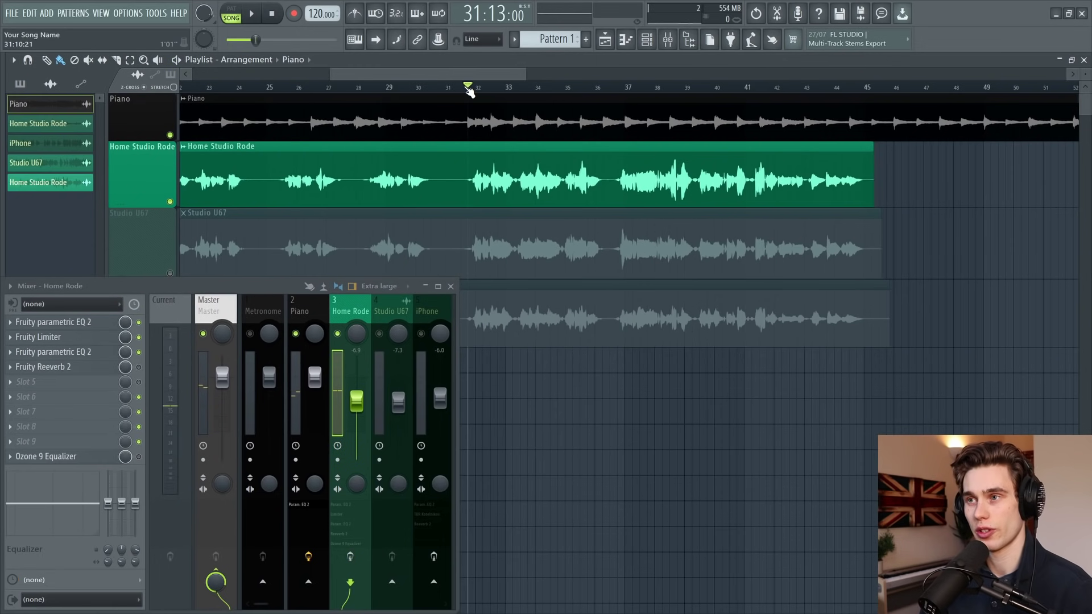
Play the mix from bar 31, then drag Fruity Reeverb 2 from slot 4 down to slot 5.
left_click(464, 90)
key("space")
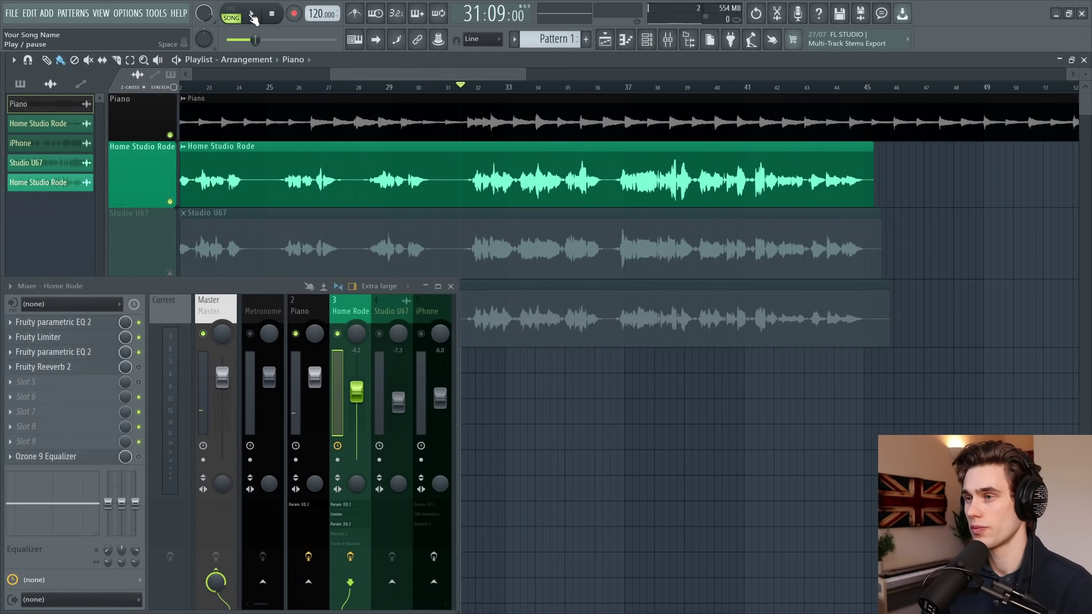
left_click(252, 15)
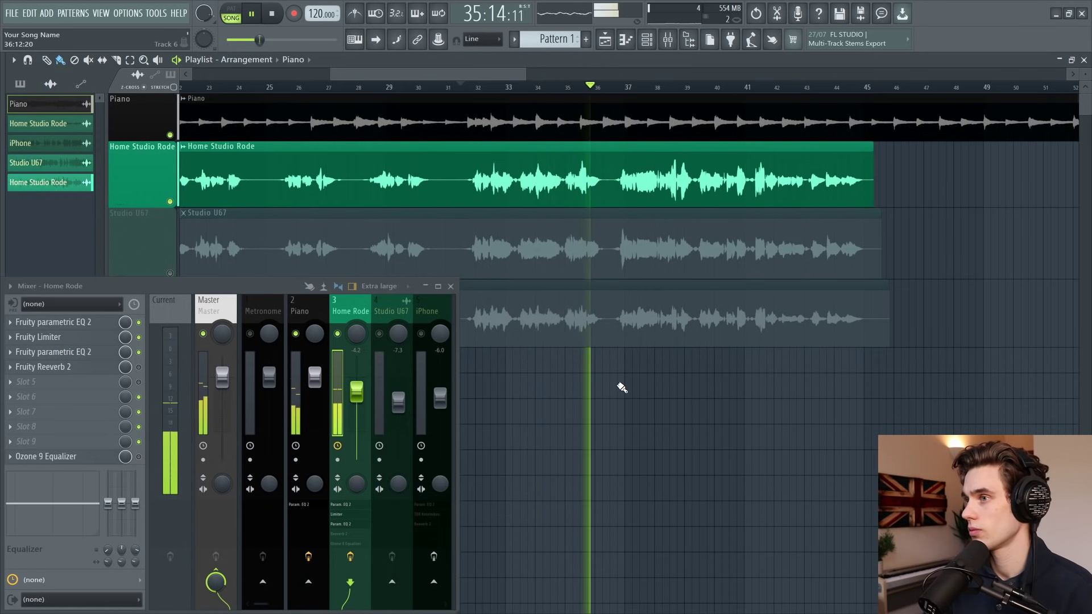
key("space")
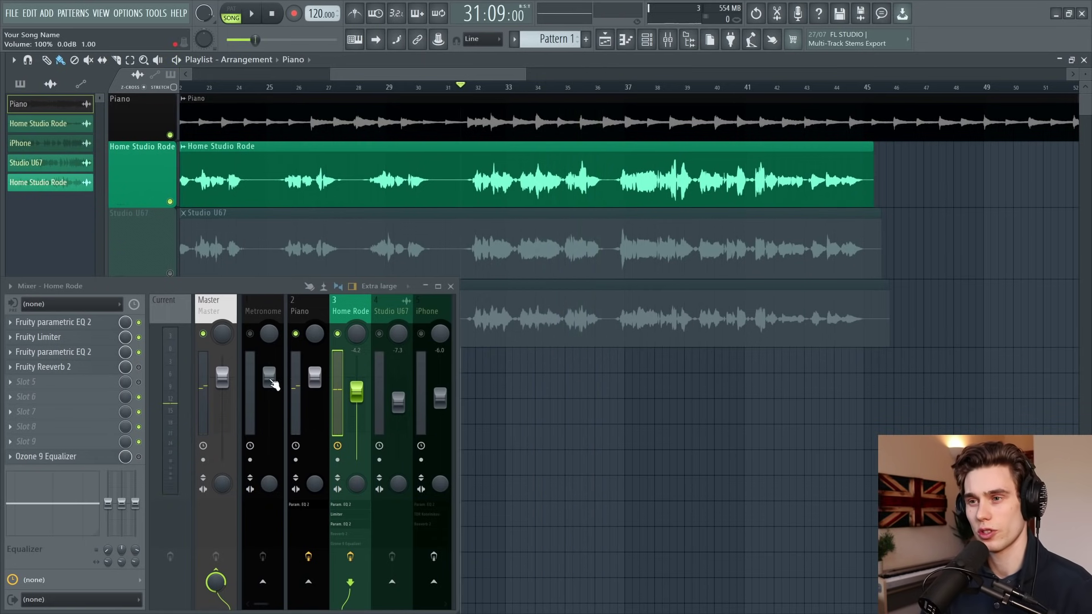
left_click_drag(23, 381, 6, 367)
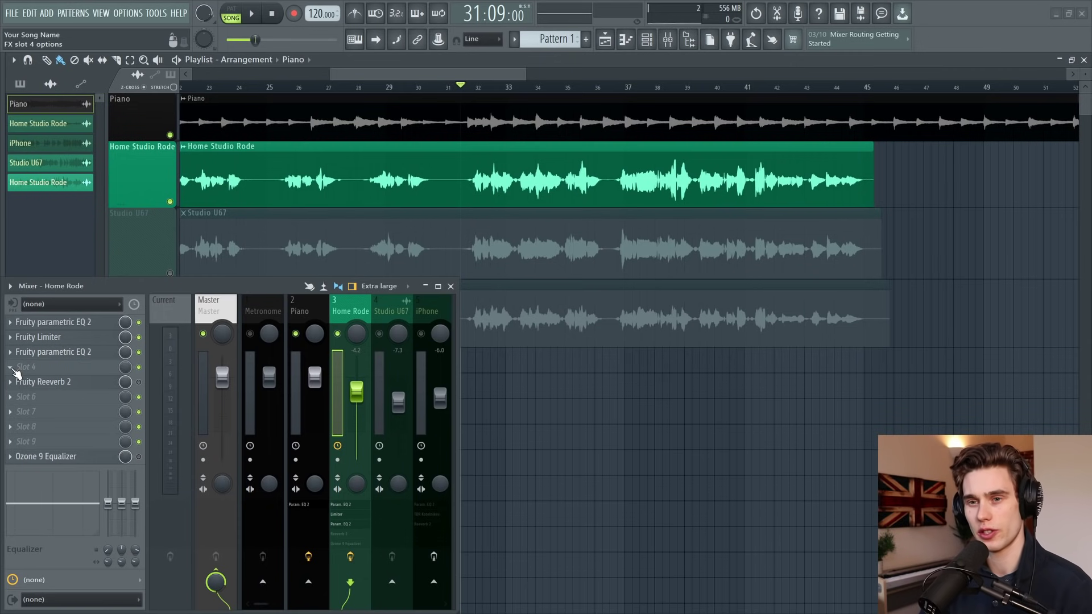
left_click(11, 367)
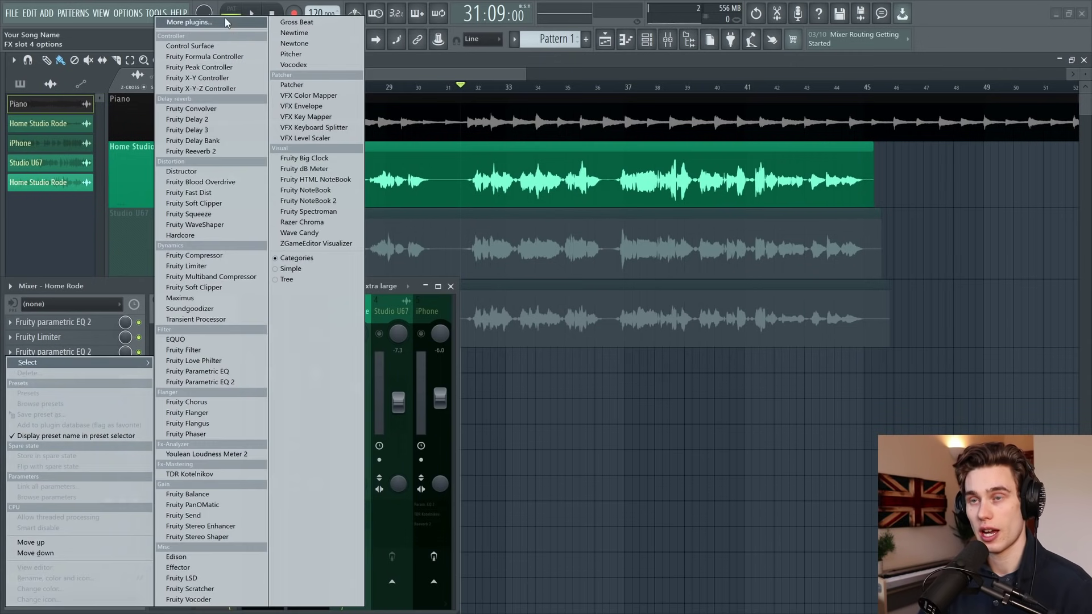
left_click(206, 25)
type("nov")
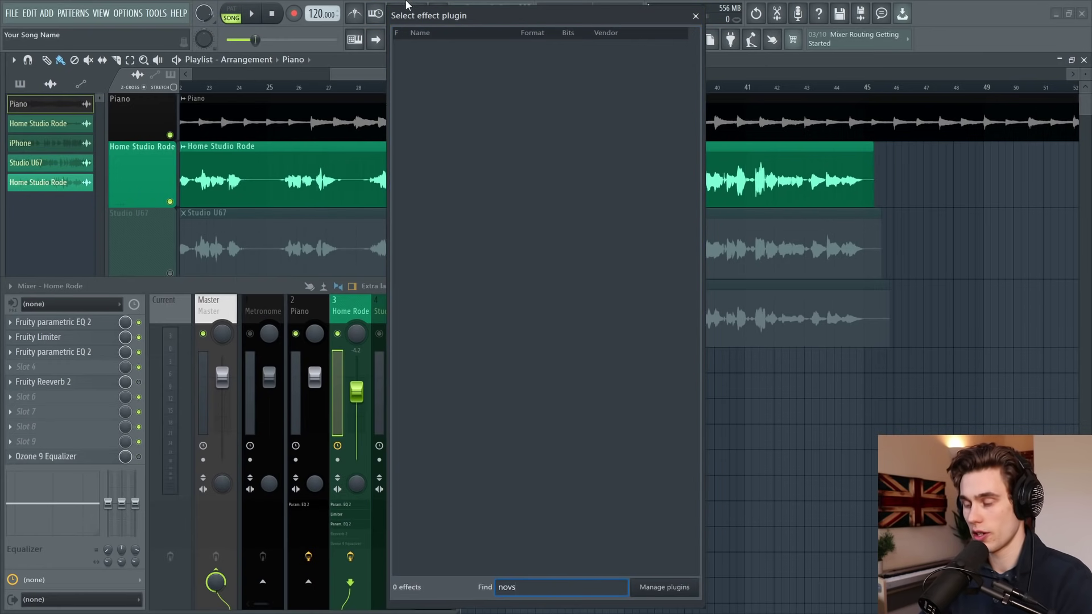
double_click(486, 69)
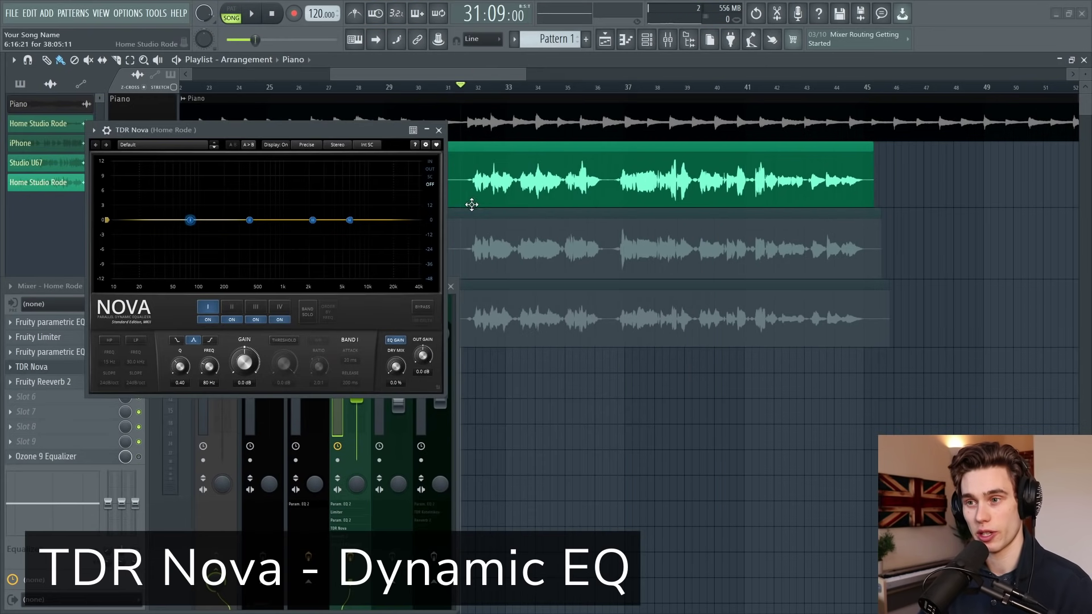
left_click(142, 146)
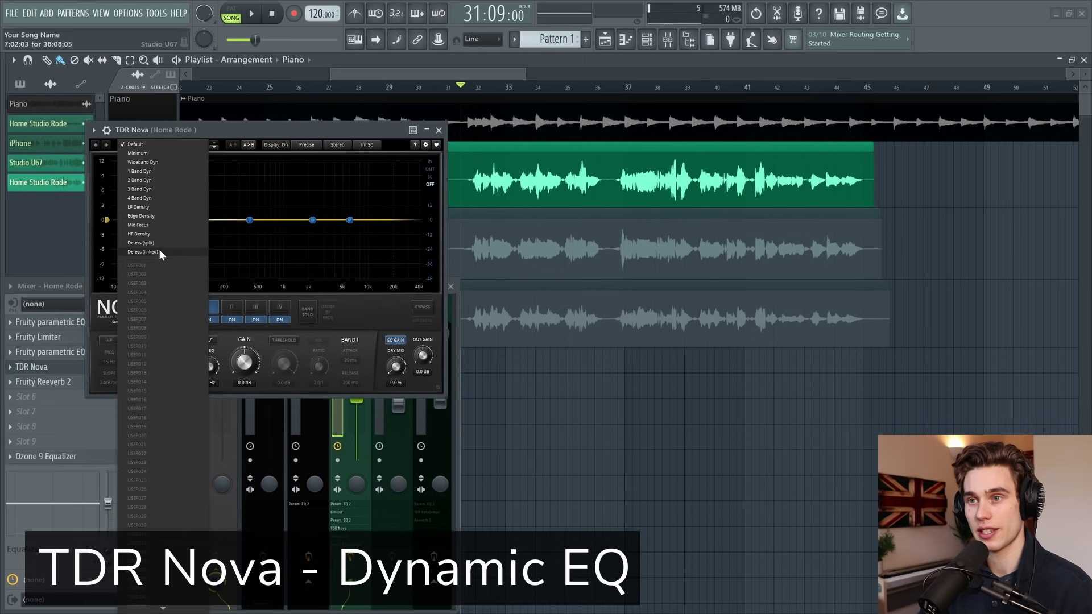
left_click(160, 243)
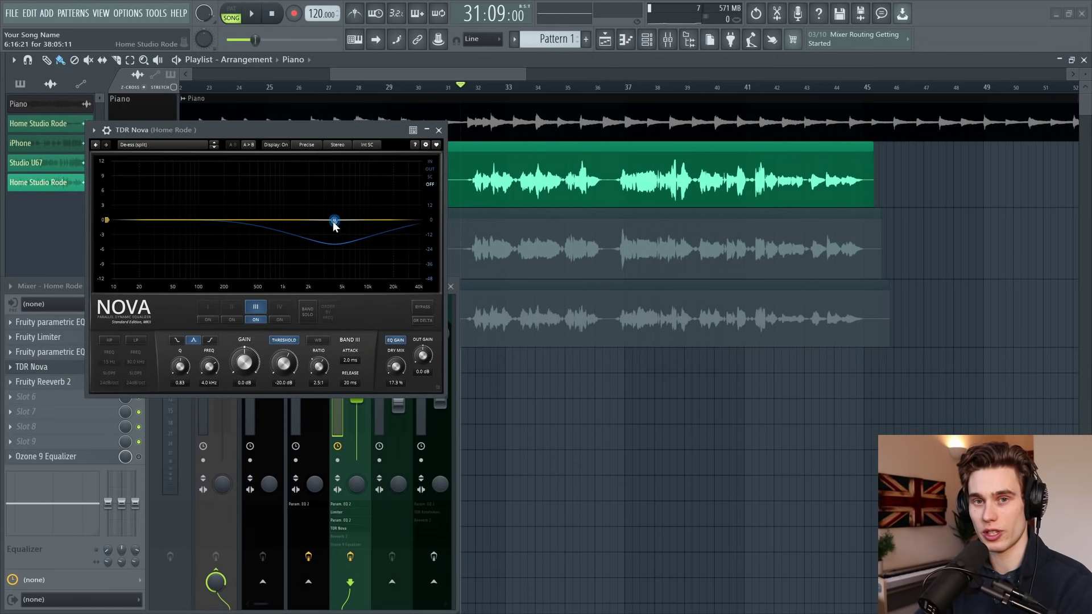
left_click(439, 130)
right_click(24, 368)
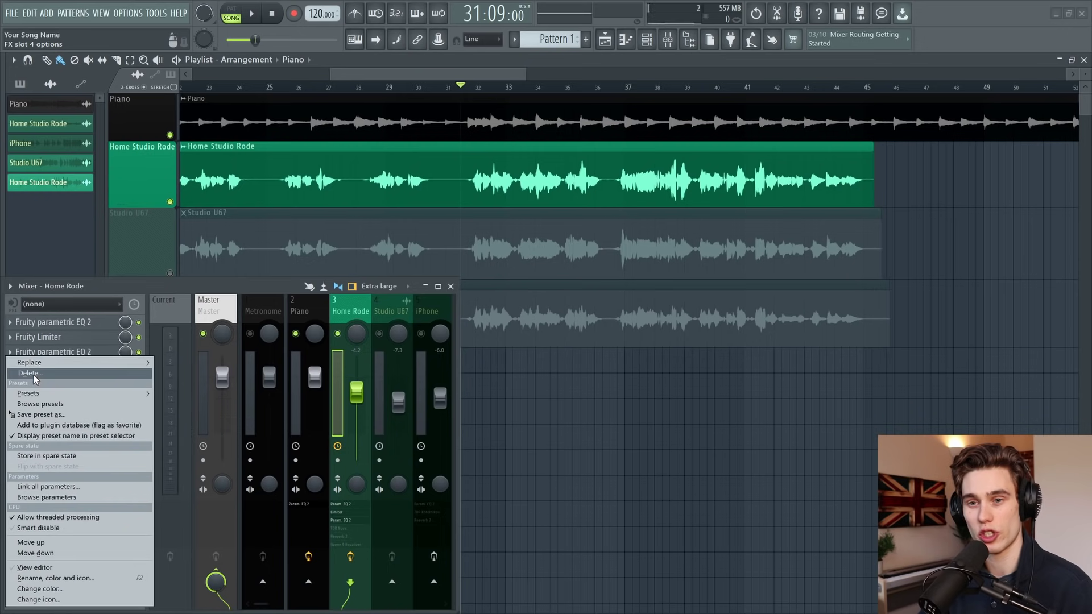
left_click(28, 373)
Confirm removing TDR Nova, then open Home Rode's Fruity Reeverb 2 and raise its WET fader.
left_click(621, 358)
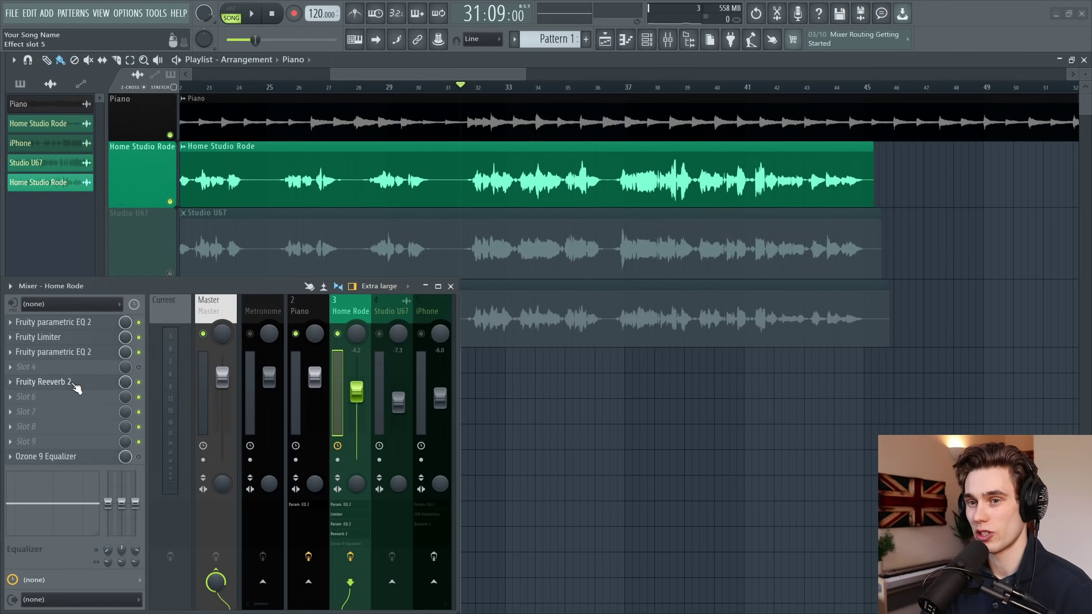
left_click(32, 381)
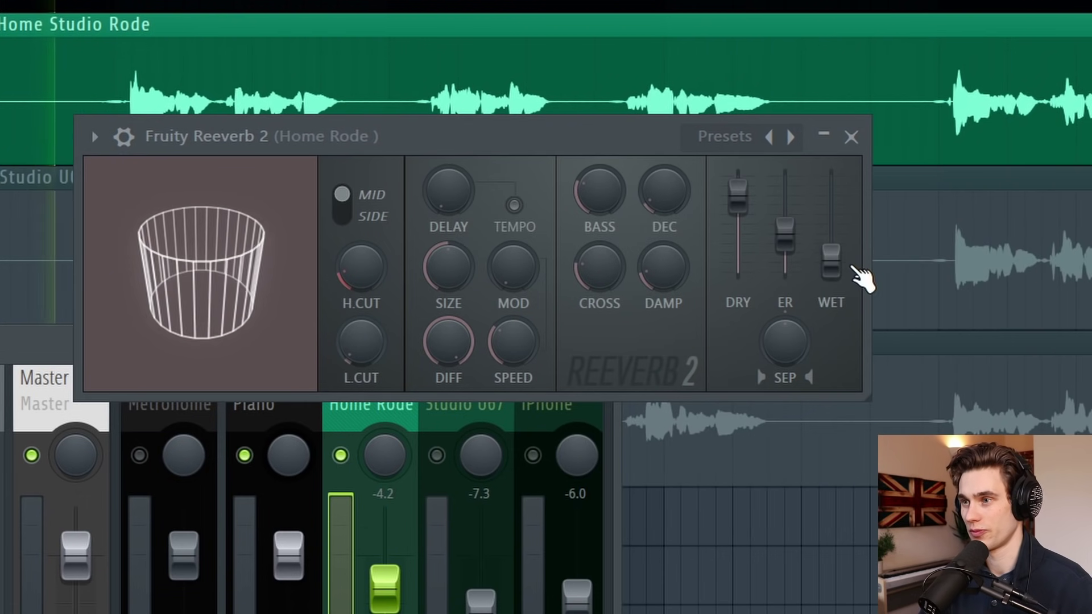
left_click(831, 261)
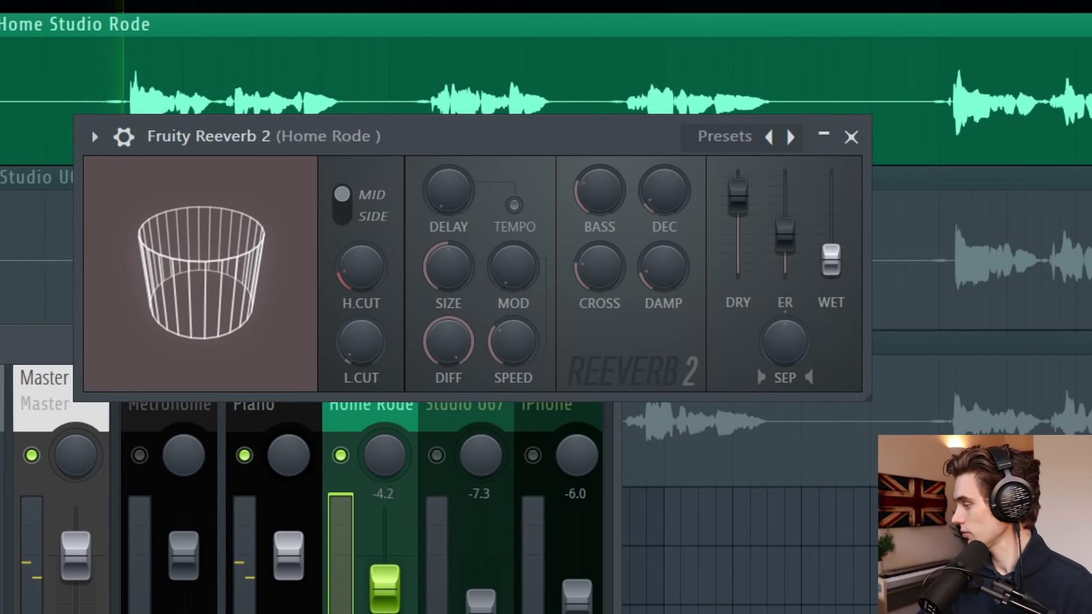
mouse_move(831, 260)
left_mouse_down()
mouse_move(831, 243)
mouse_move(840, 258)
mouse_move(831, 275)
mouse_move(840, 268)
left_mouse_up()
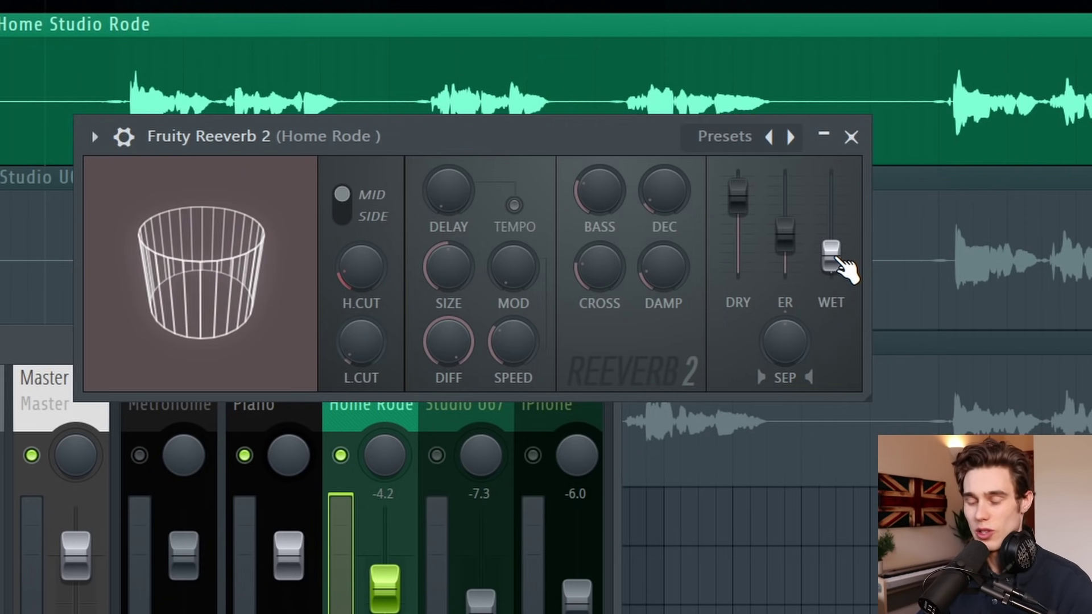
left_click_drag(840, 268, 841, 268)
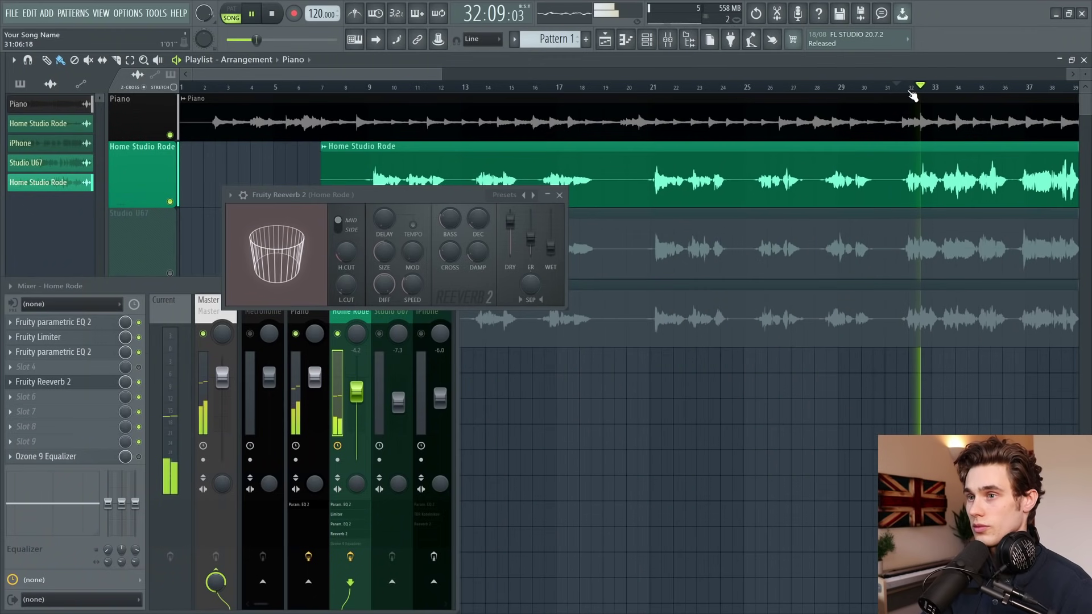
Reposition the Reeverb 2 window and nudge its wet level up to 27%.
left_click_drag(423, 195, 420, 191)
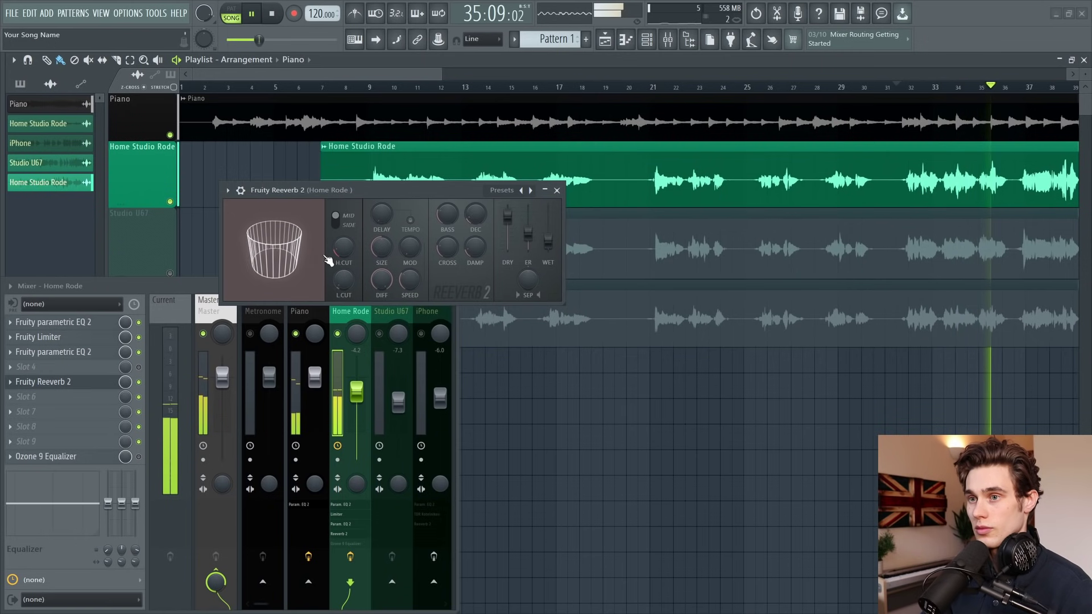
left_click_drag(548, 242, 548, 239)
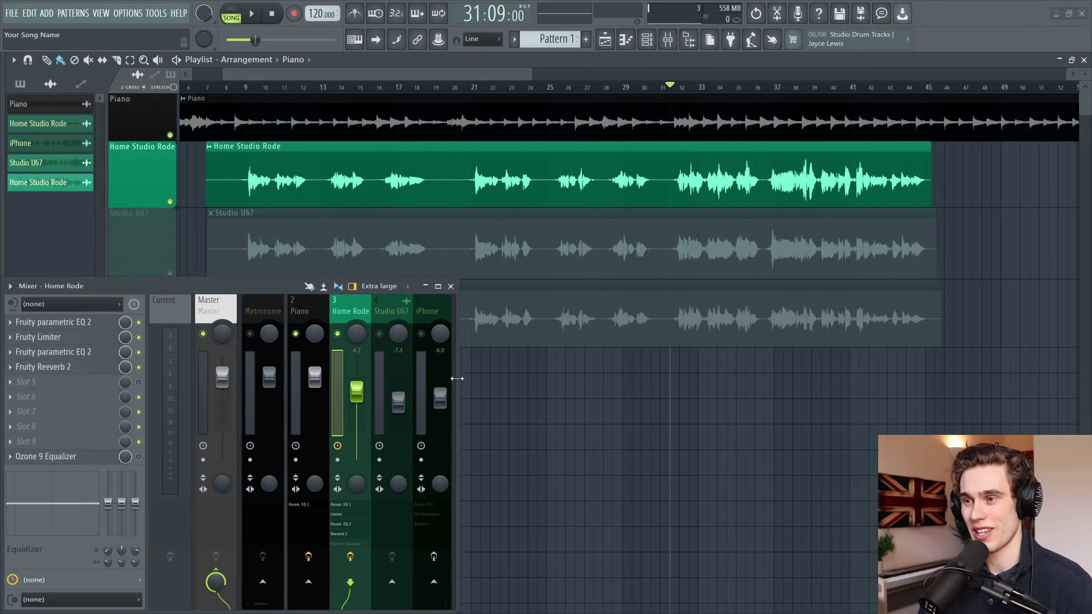
Widen the mixer and move Reeverb 2 to slot 9 and the second Parametric EQ to slot 8.
left_click_drag(455, 377, 644, 378)
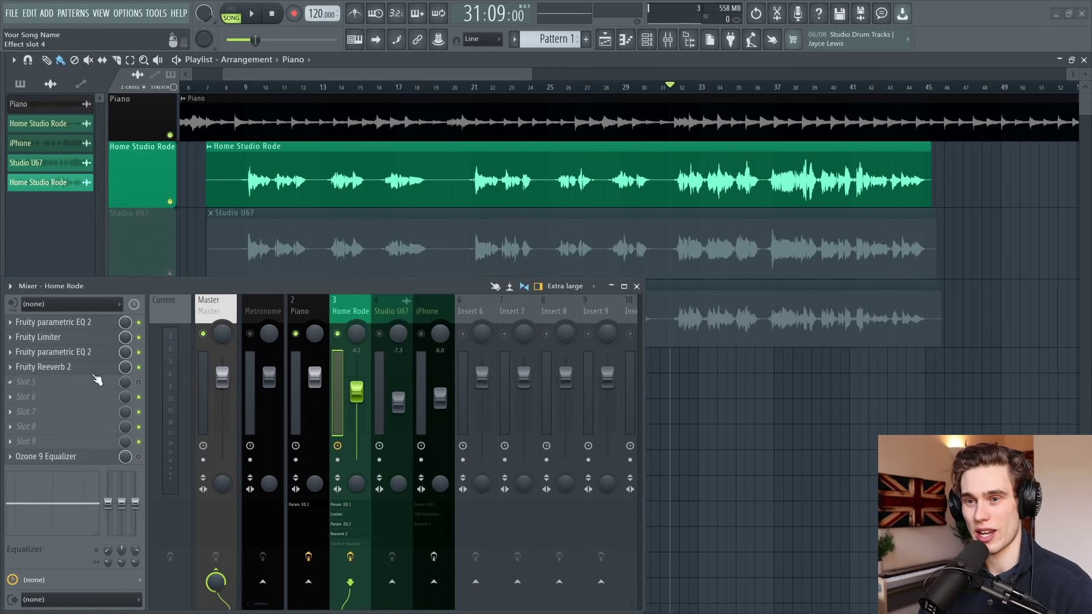
left_click_drag(96, 380, 122, 455)
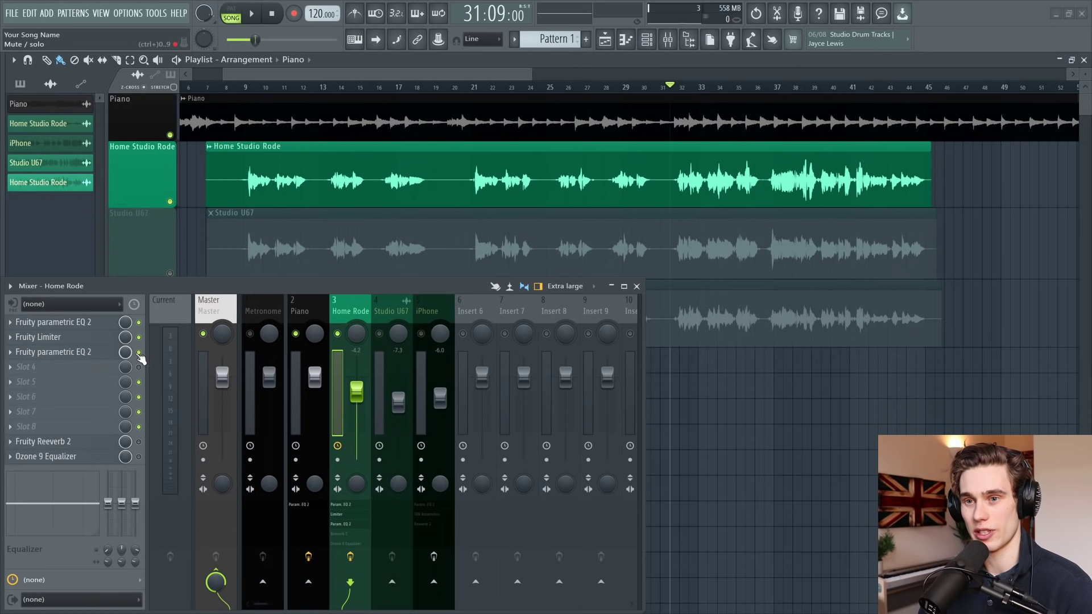
left_click_drag(110, 372, 112, 428)
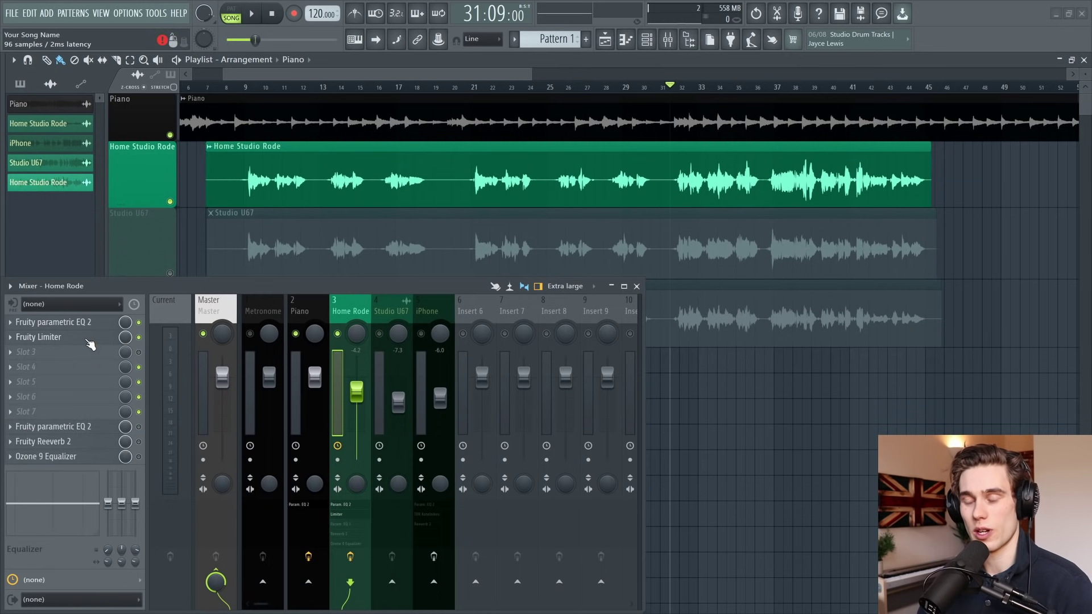
On Home Rode's Fruity Limiter, set the threshold around -6.6dB and adjust the release time.
left_click(88, 340)
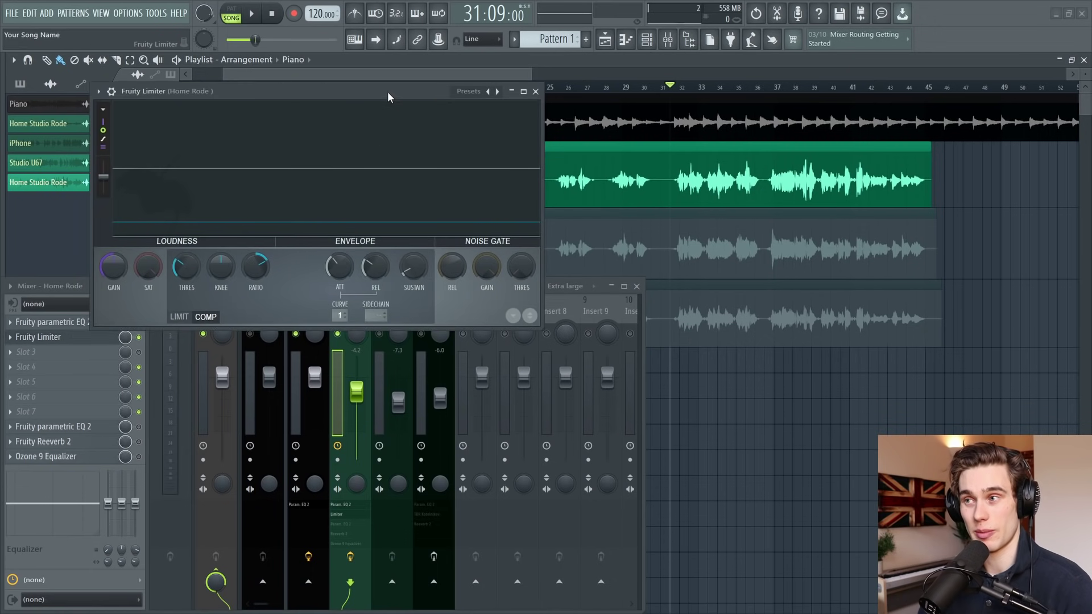
left_click_drag(387, 91, 388, 150)
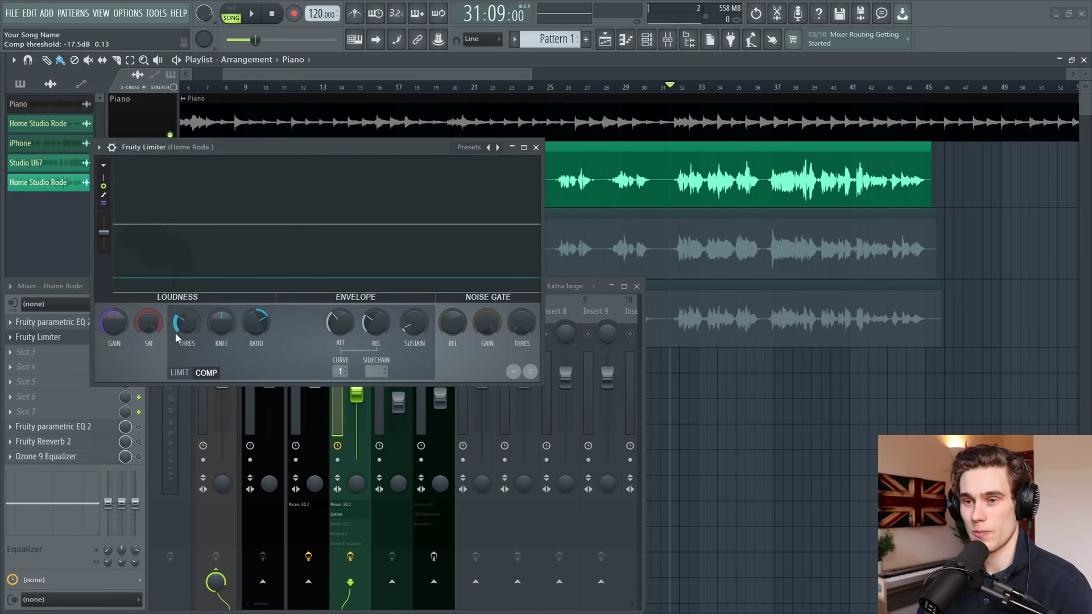
left_click_drag(190, 325, 175, 303)
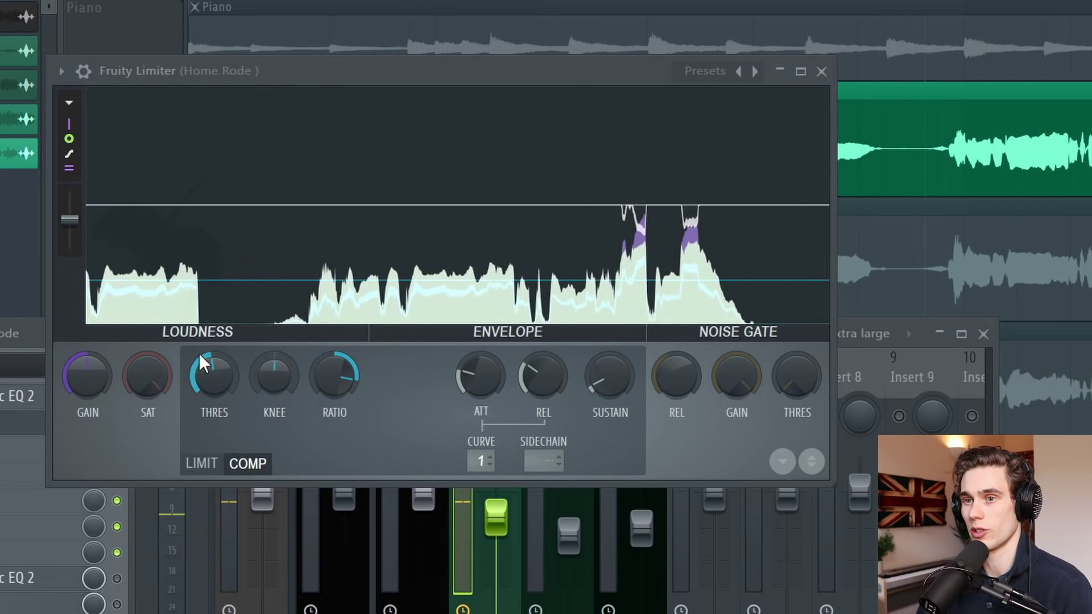
left_click_drag(240, 376, 240, 386)
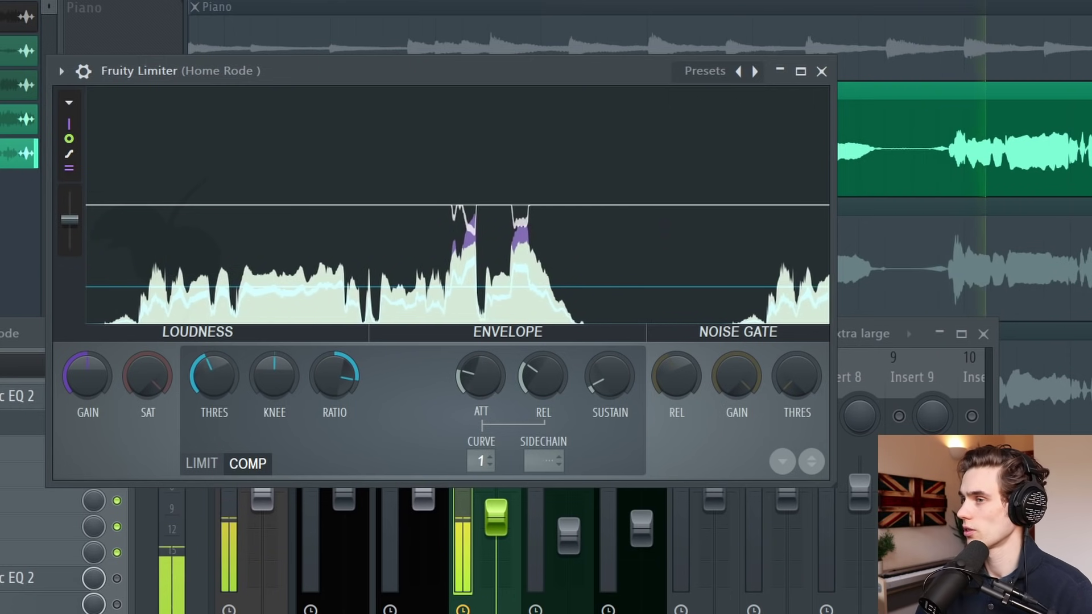
left_click_drag(543, 376, 543, 369)
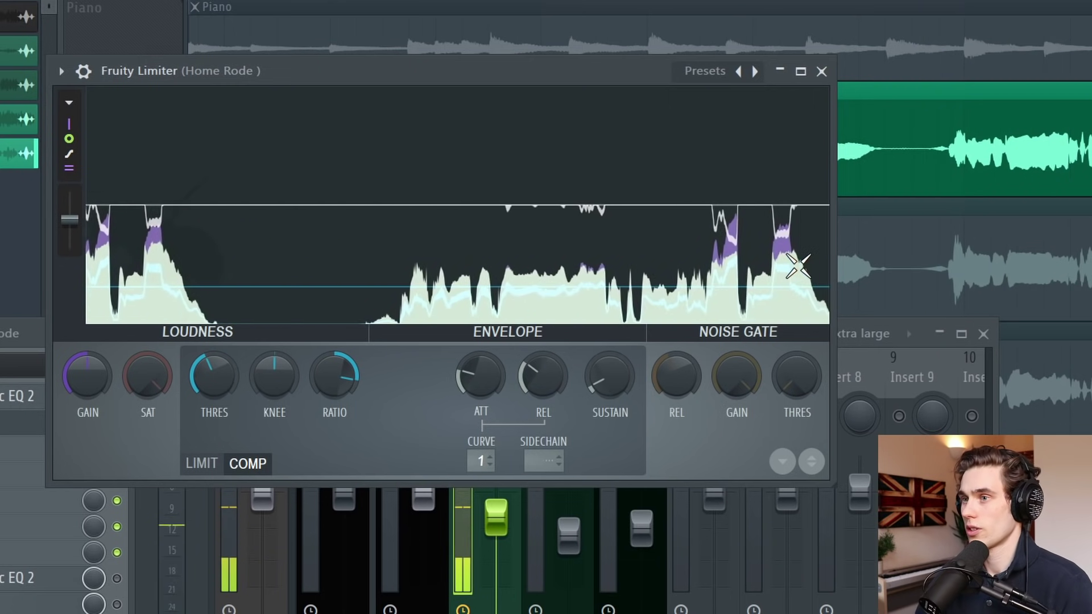
left_click(491, 232)
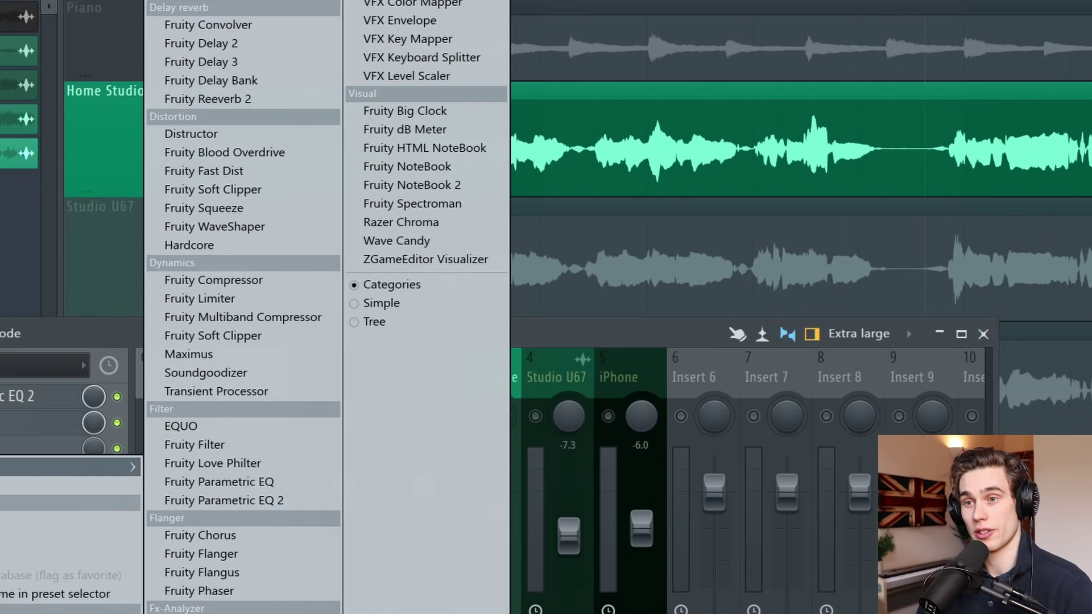
Load Fruity Limiter into the empty slot, switch it to COMP, lower THRES and raise RATIO.
left_click(245, 302)
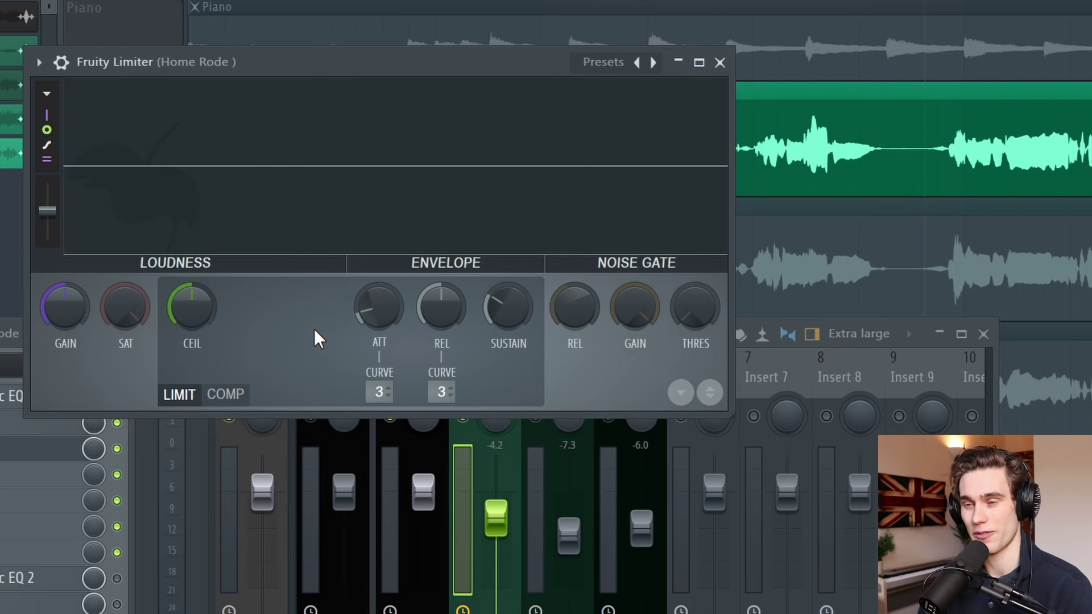
left_click(226, 398)
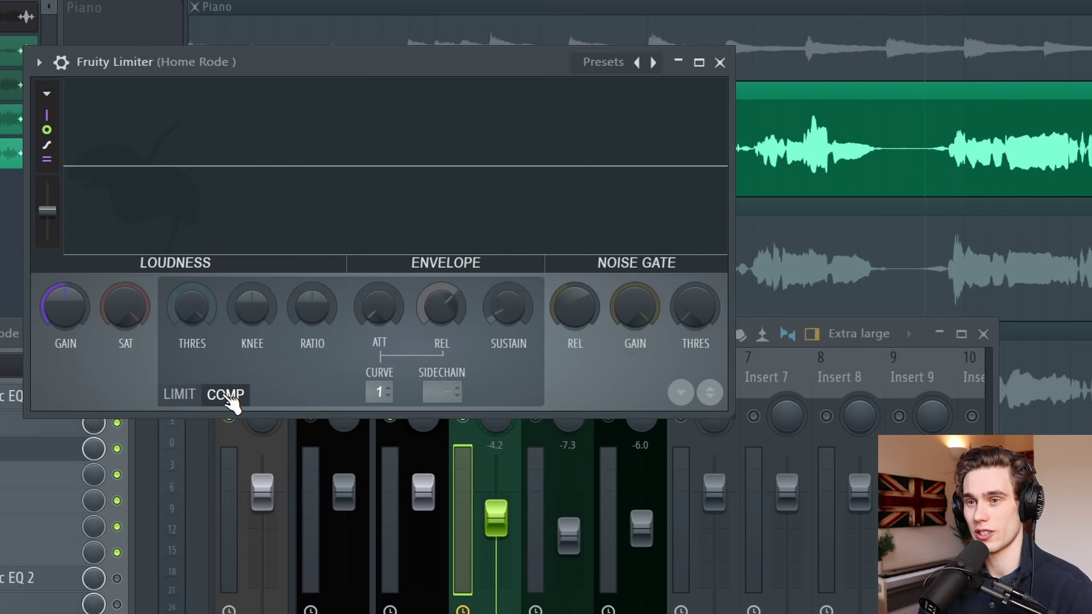
left_click_drag(199, 309, 199, 372)
left_click_drag(312, 307, 312, 261)
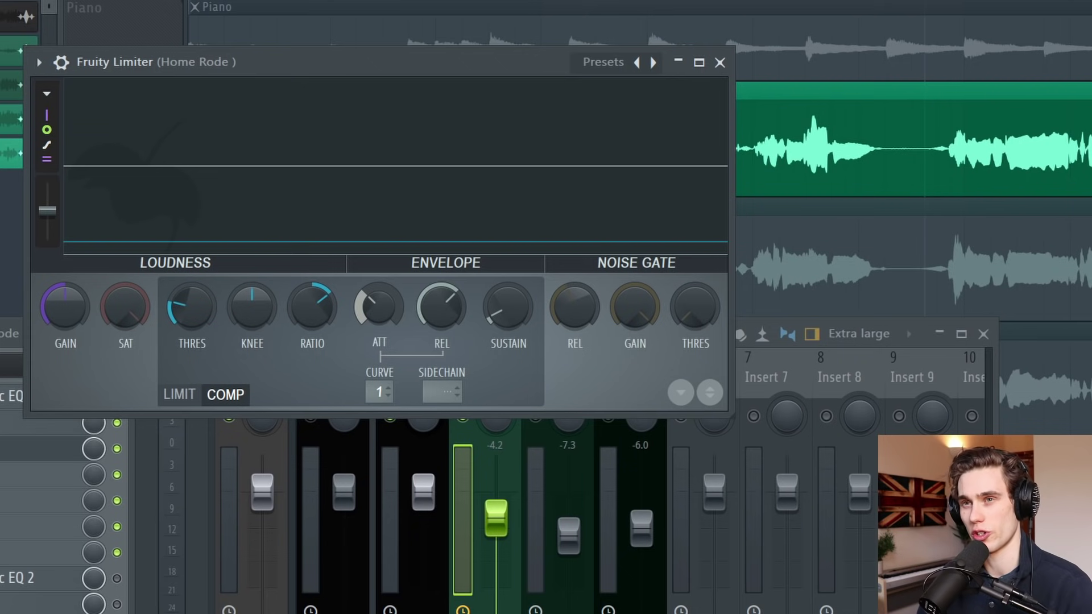
During playback, lower the new compressor's threshold slightly and shorten its release.
scroll(178, 46, "down", 1)
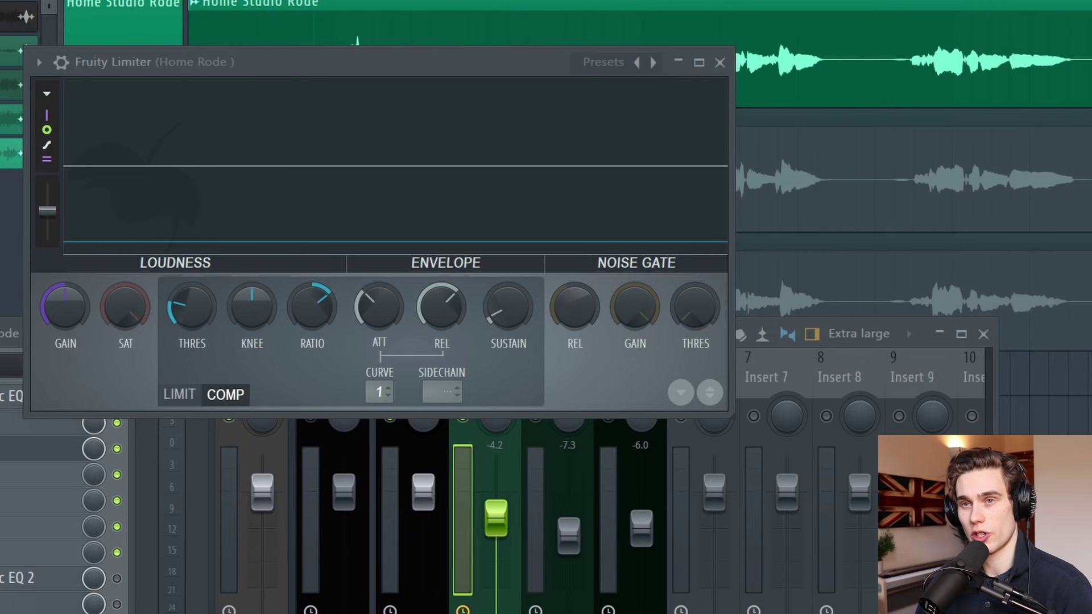
key("space")
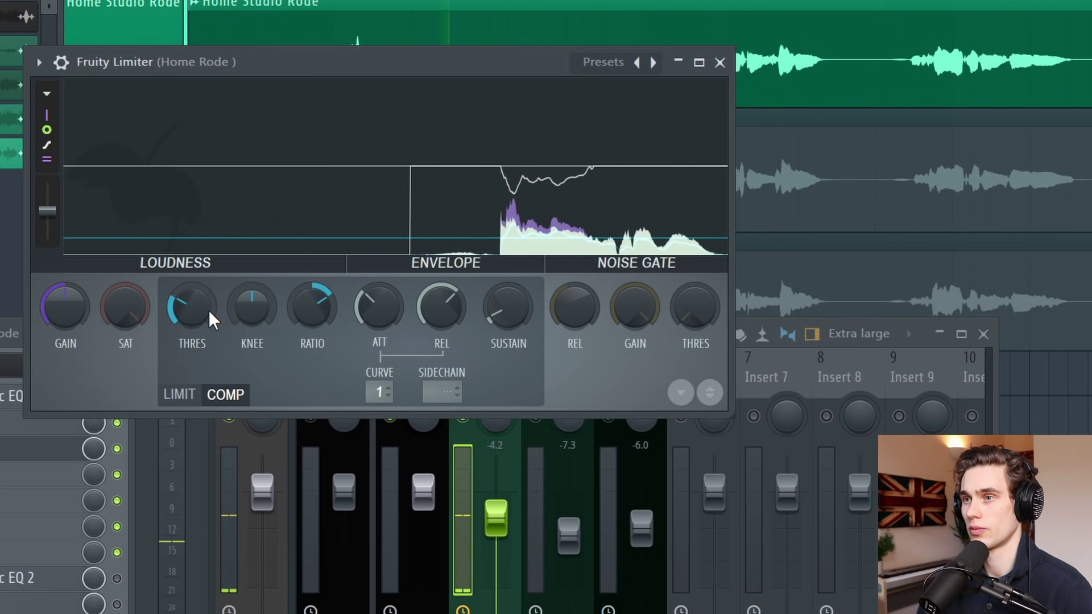
left_click_drag(209, 312, 210, 333)
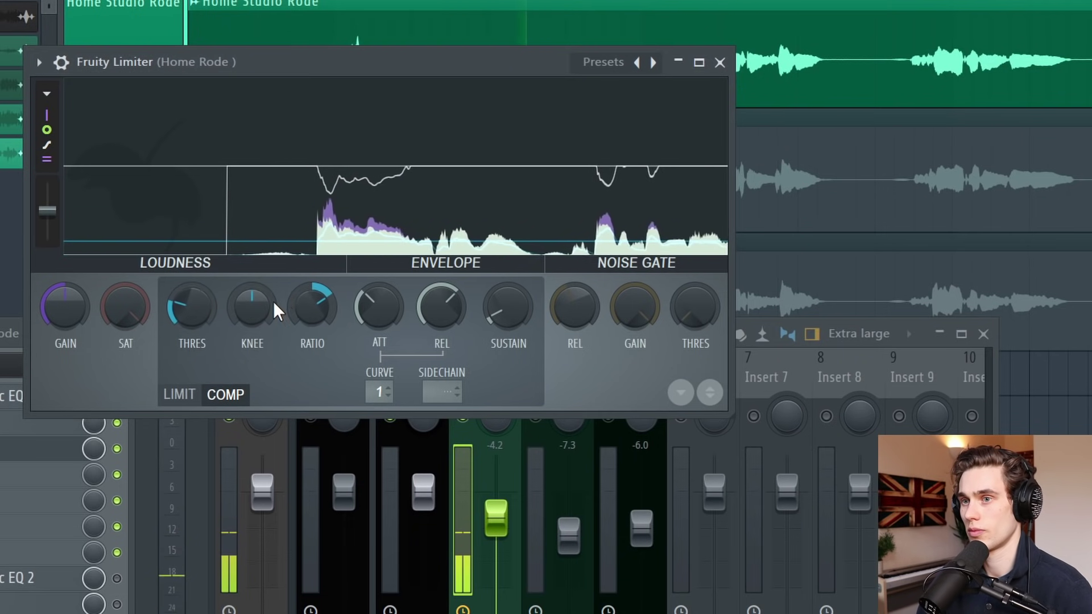
left_click_drag(449, 310, 449, 330)
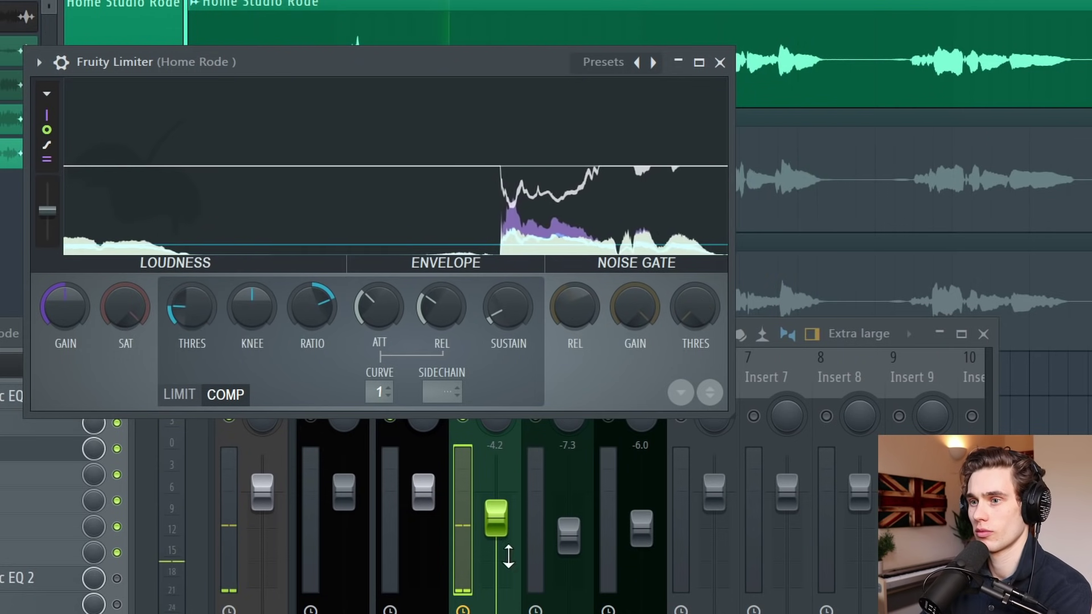
Raise the Home Rode mixer fader to -2.8 and bring the limiter window back forward.
left_click(519, 556)
left_click(442, 65)
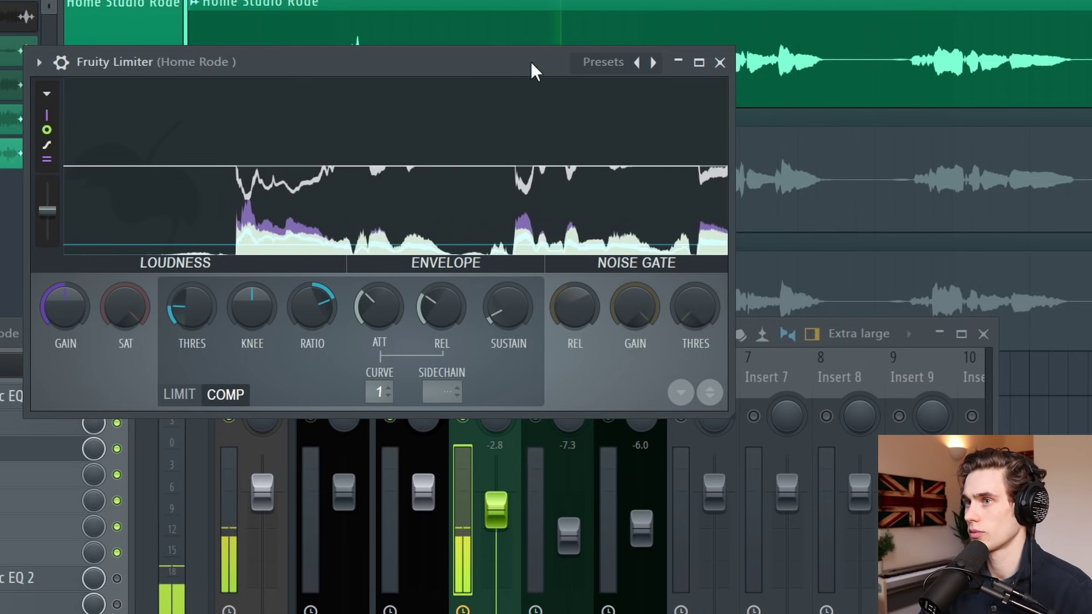
scroll(826, 114, "up", 1)
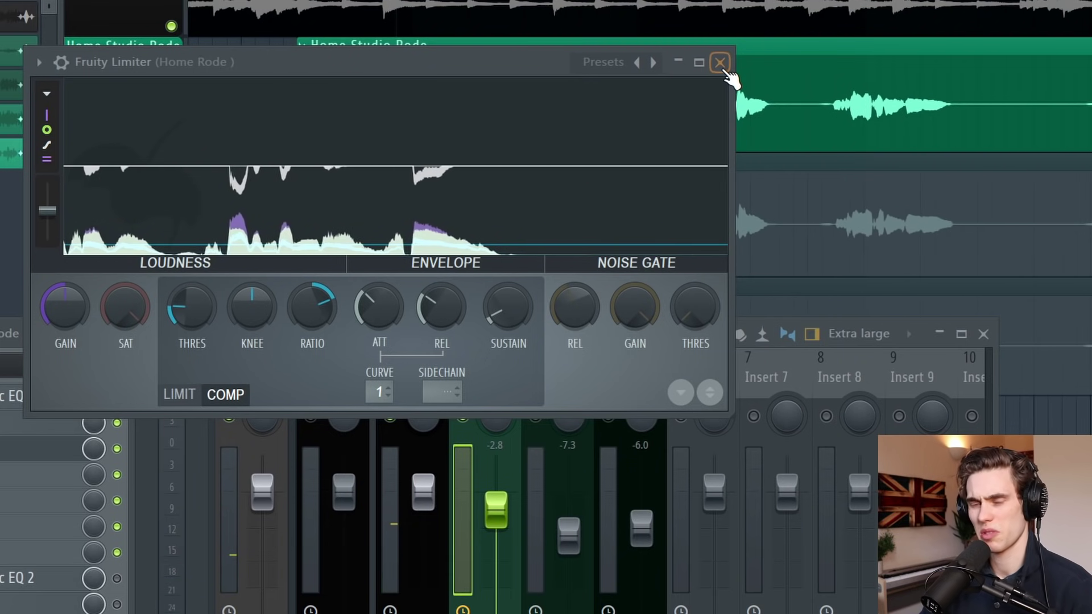
Close the limiter window and route a send from Home Rode to Insert 6.
left_click(720, 63)
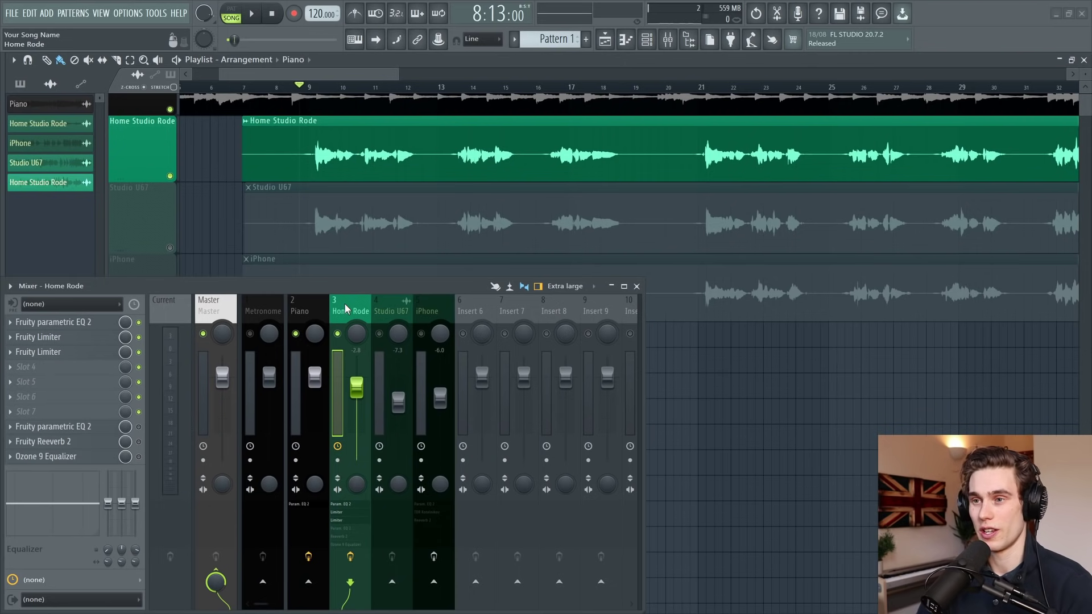
right_click(477, 584)
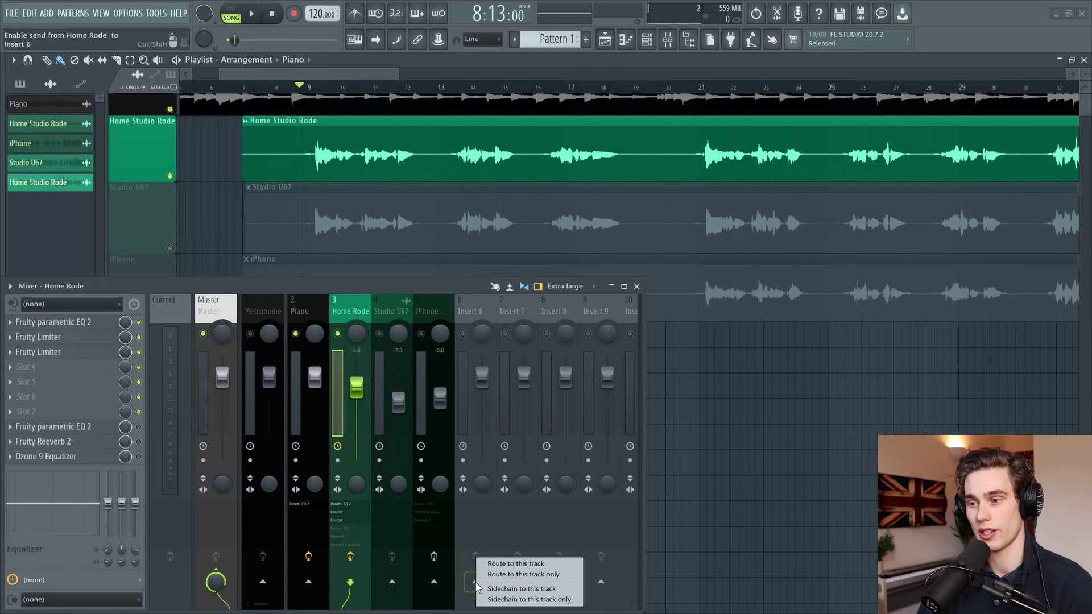
left_click(505, 564)
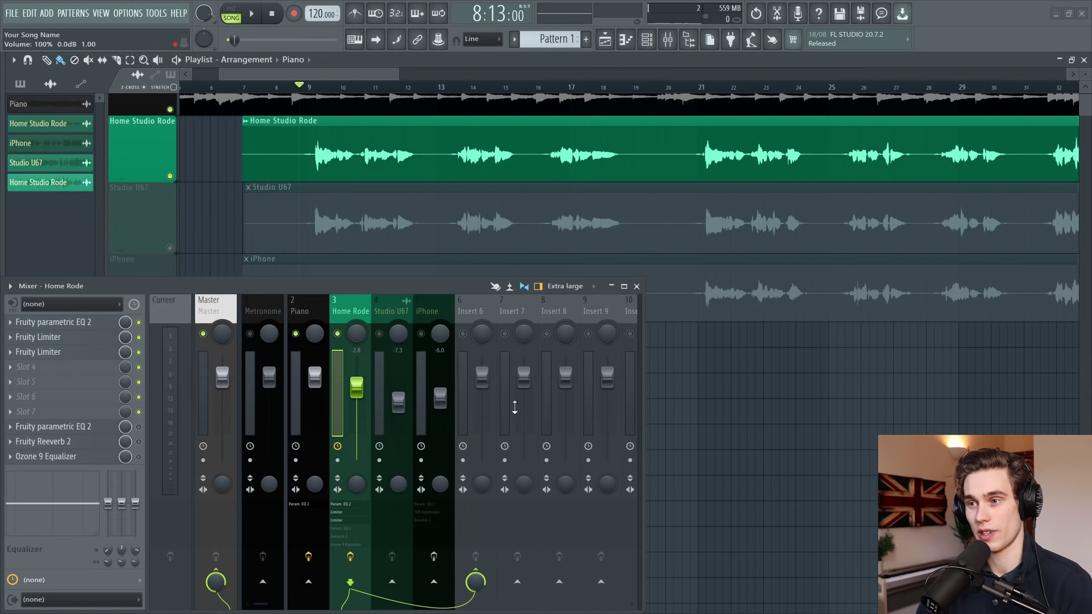
left_click(463, 333)
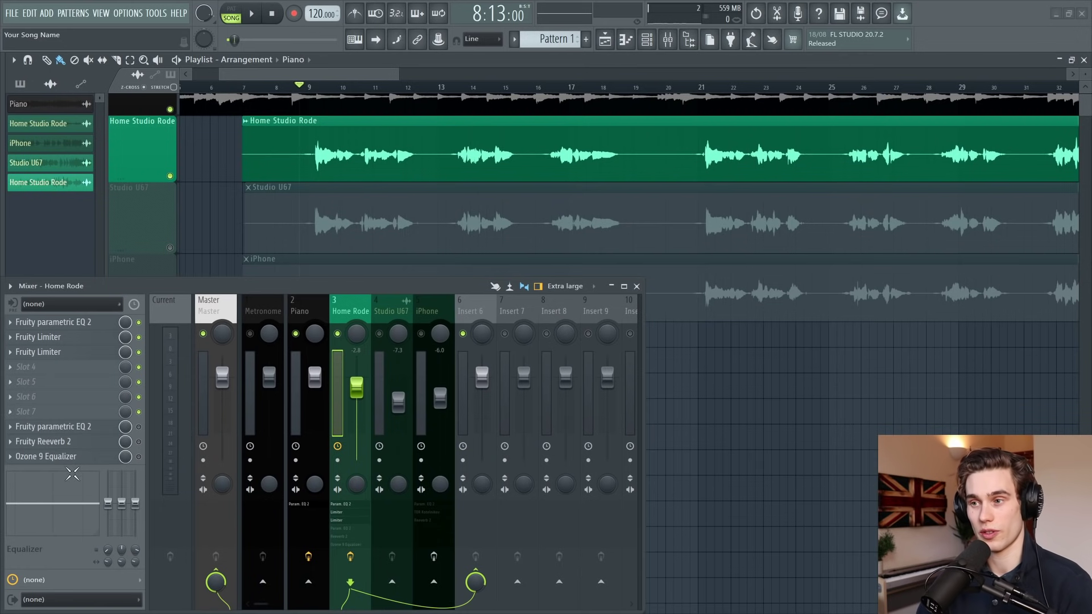
Load Fruity Reeverb 2 in the Reverb channel's Slot 1, lower DRY and WET, and set the channel to -17.1 dB.
left_click(479, 312)
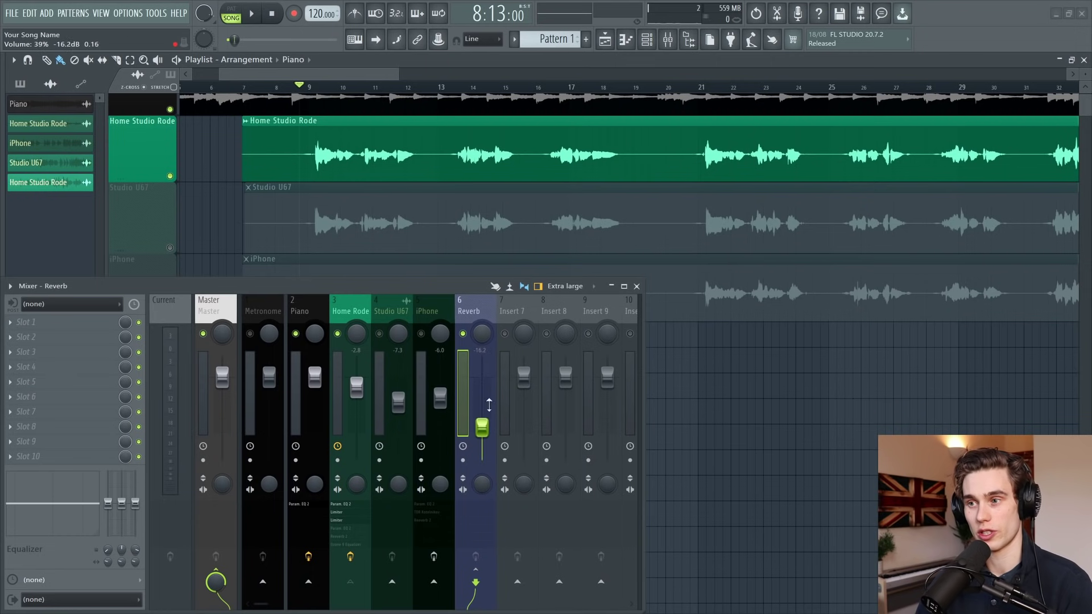
left_click(41, 326)
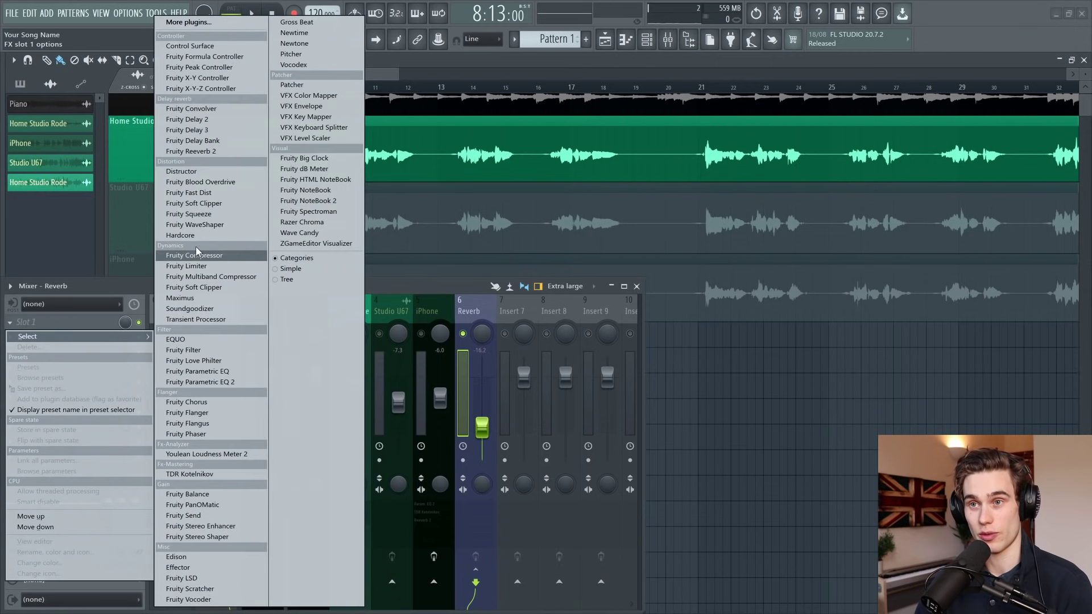
left_click(198, 155)
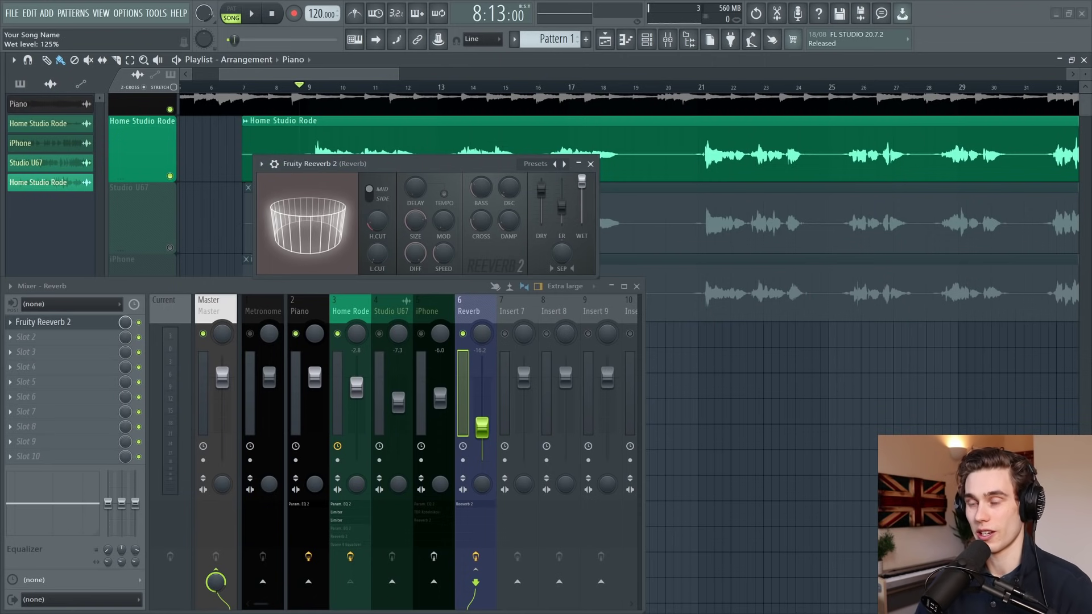
left_click_drag(541, 187, 541, 223)
left_click_drag(581, 181, 581, 185)
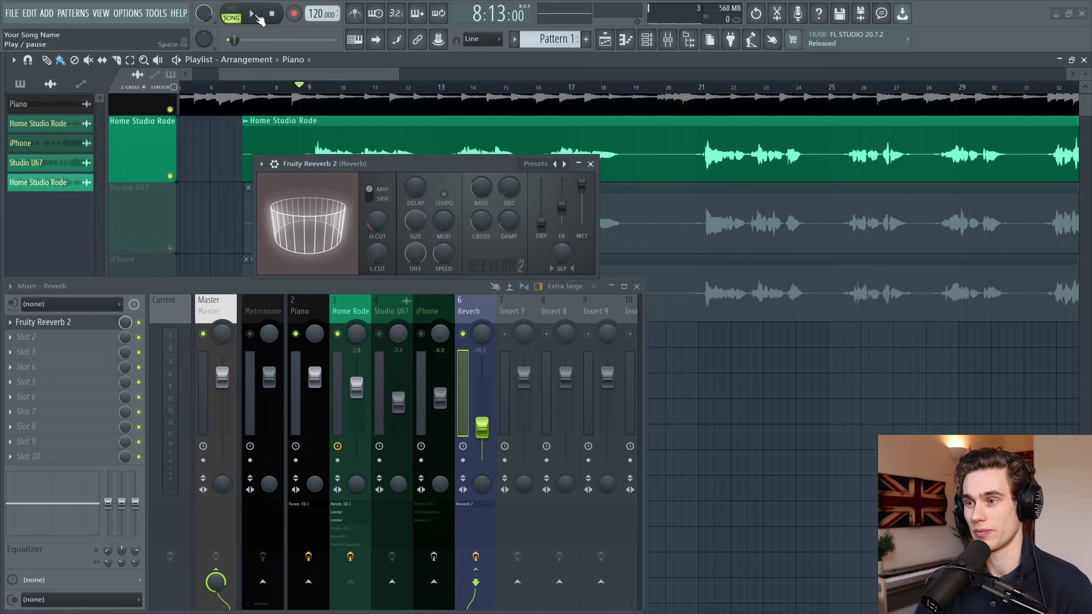
mouse_move(482, 426)
left_mouse_down()
mouse_move(481, 412)
mouse_move(482, 429)
left_mouse_up()
left_click(275, 10)
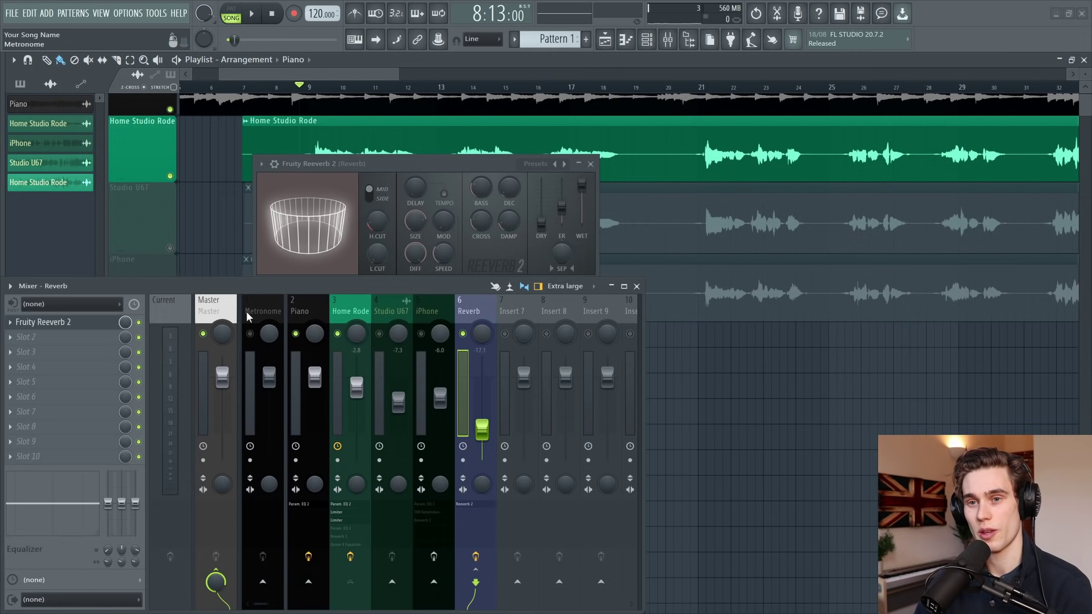
Add Fruity Parametric EQ 2 in Slot 2 with a low cut and a high cut.
left_click(16, 336)
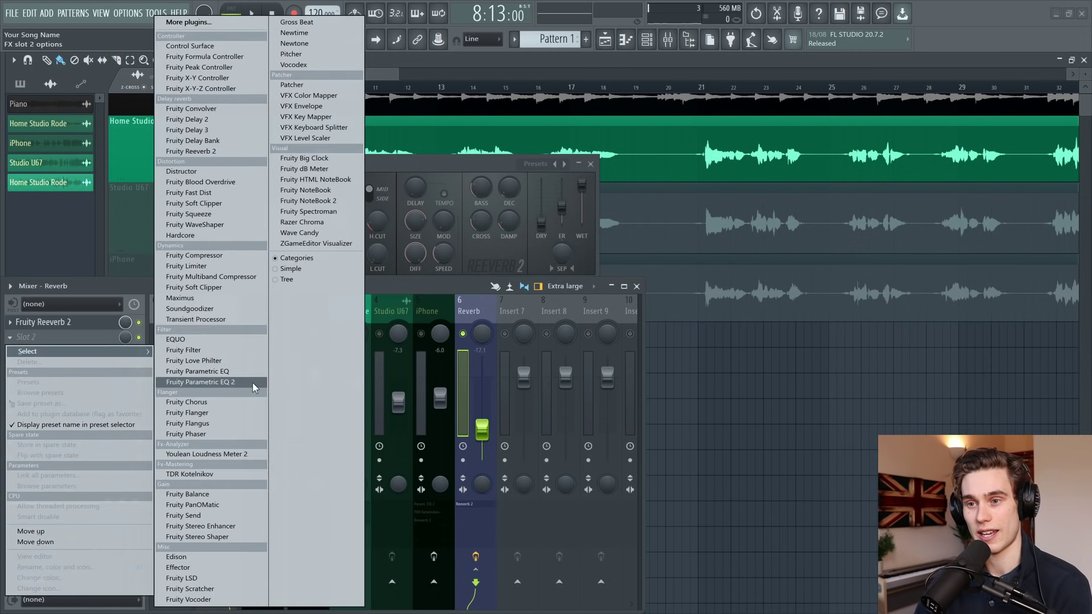
left_click(233, 382)
left_click_drag(195, 253, 207, 286)
left_click_drag(365, 253, 341, 279)
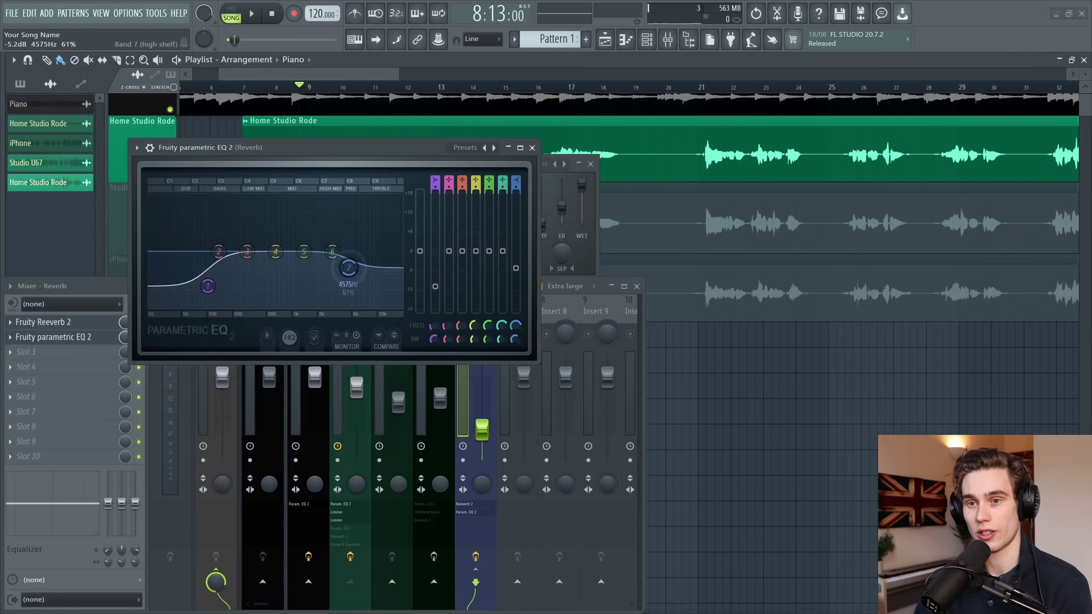
Add Fruity Limiter in Slot 3, close the plugin windows, and lower the Reverb channel to -17.6 dB.
left_click(49, 352)
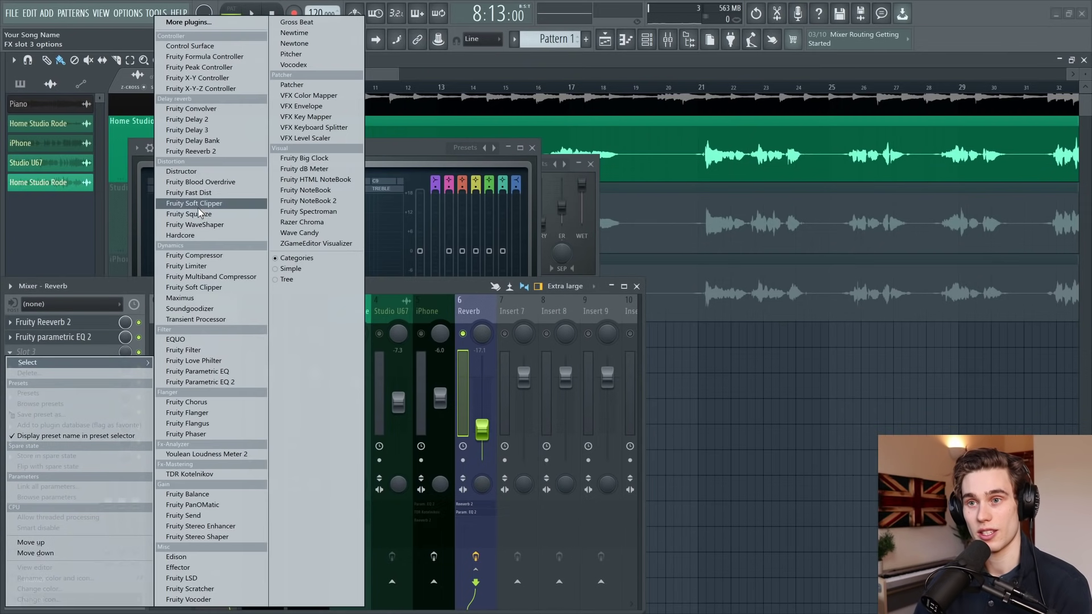
left_click(214, 266)
left_click(402, 47)
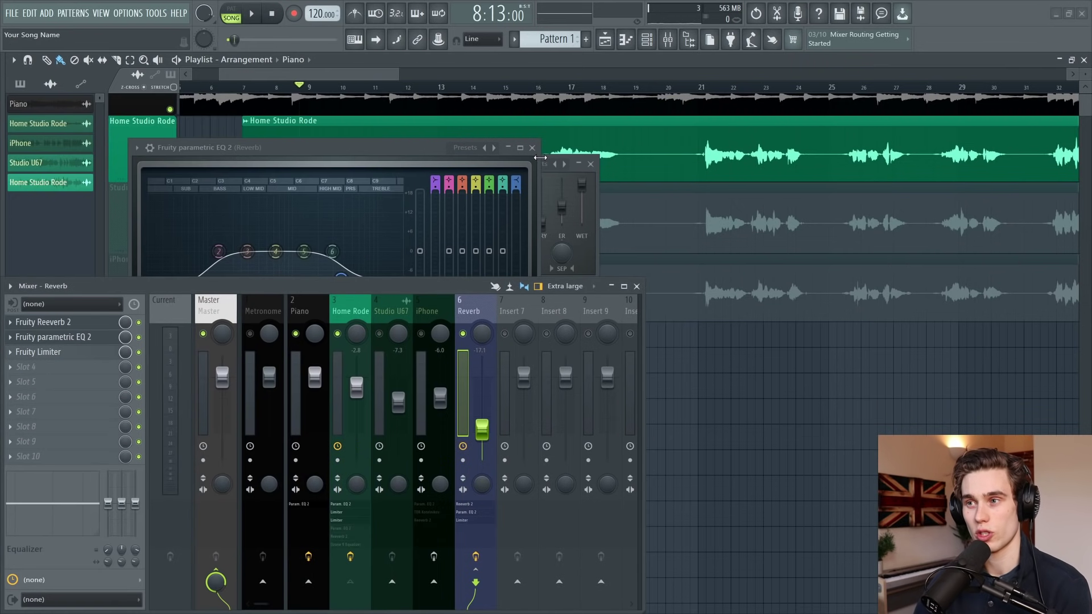
left_click(531, 148)
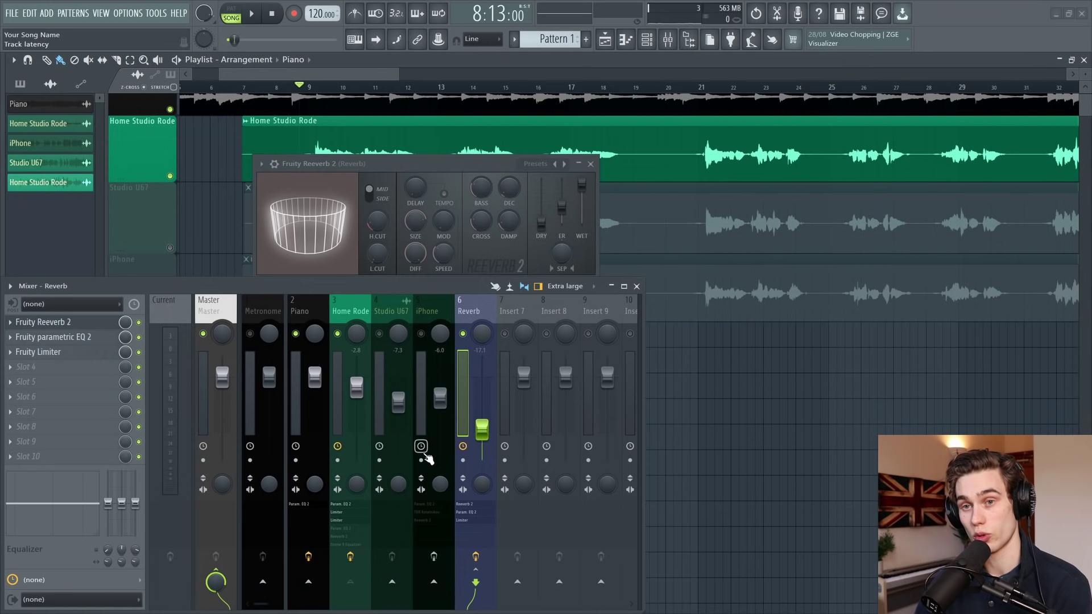
left_click_drag(482, 424, 483, 426)
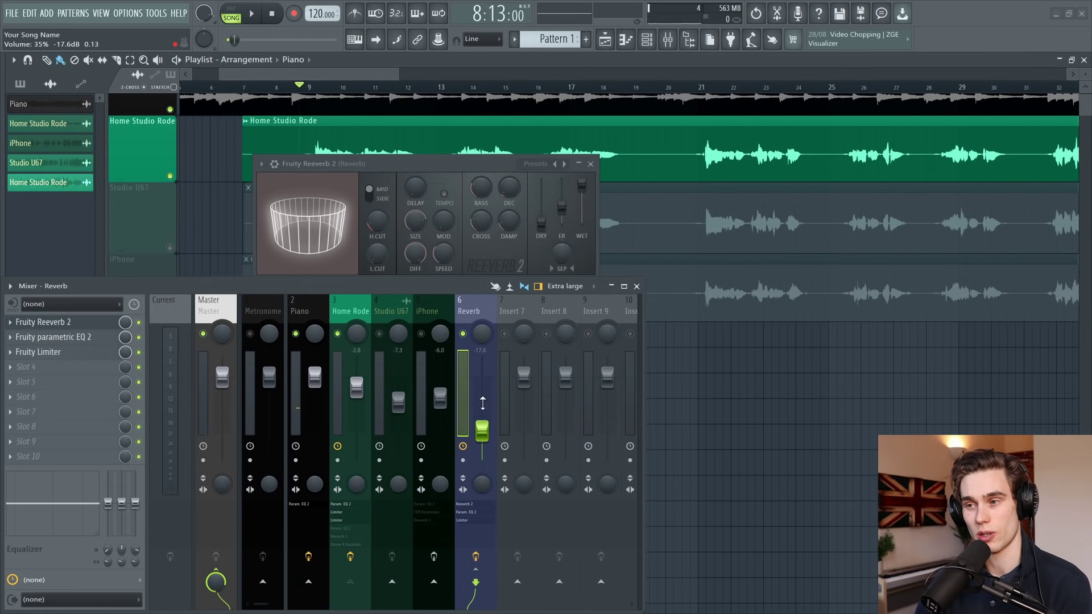
left_click(350, 316)
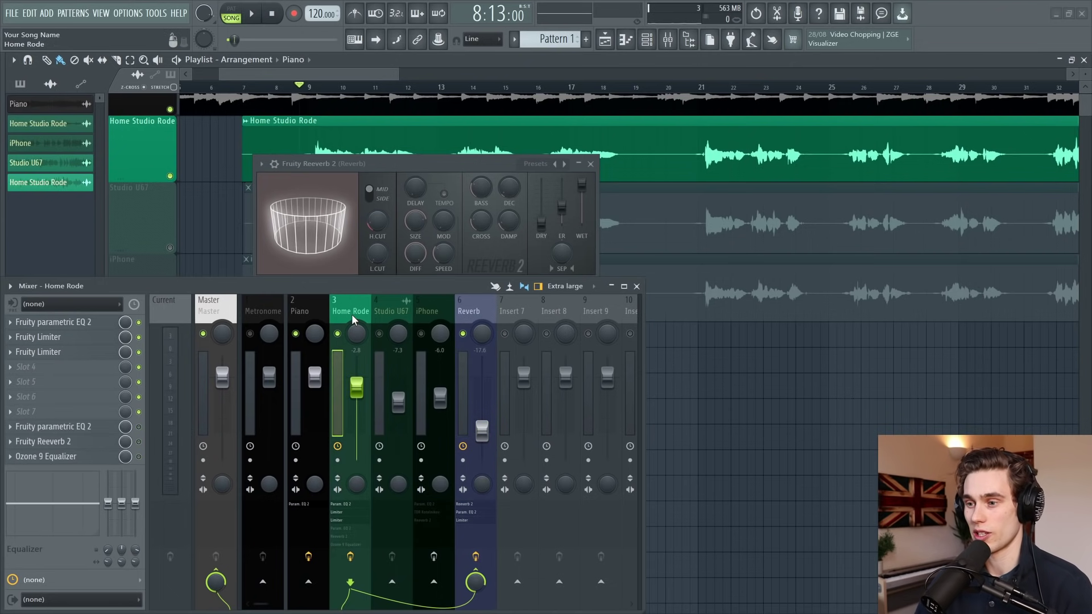
Route Home Rode to Insert 7, then rename it 'Parallel' with a blue-purple colour.
right_click(527, 587)
left_click(546, 572)
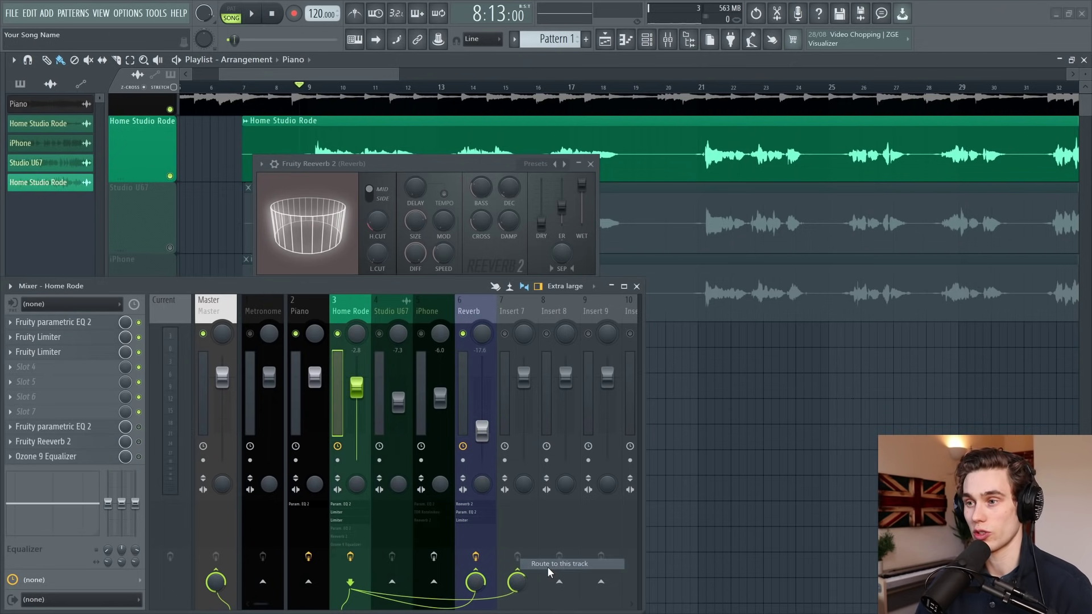
double_click(493, 319)
type("Parallel")
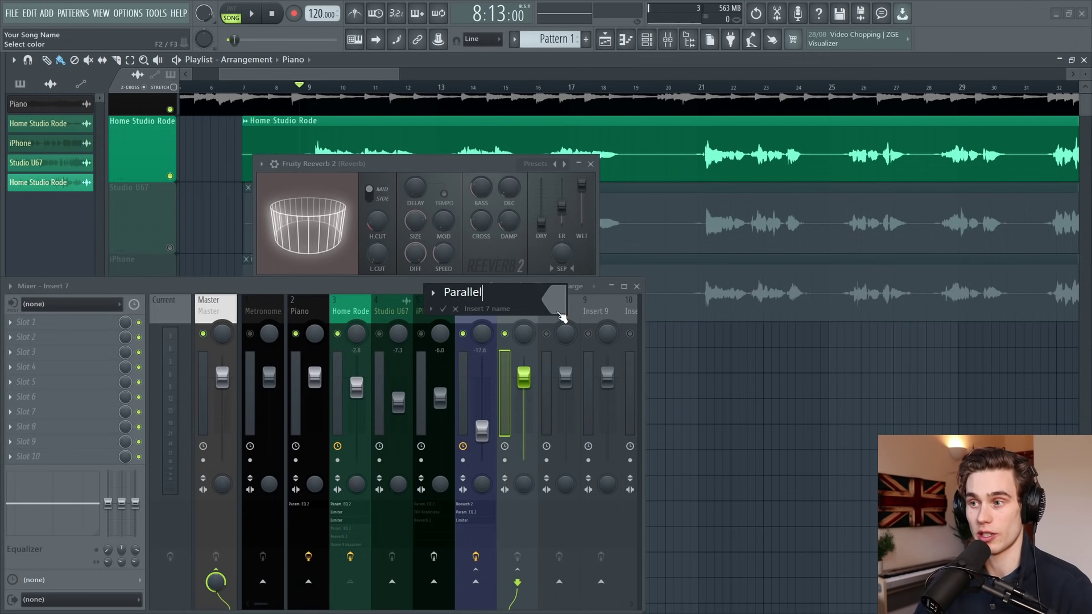
left_click(558, 315)
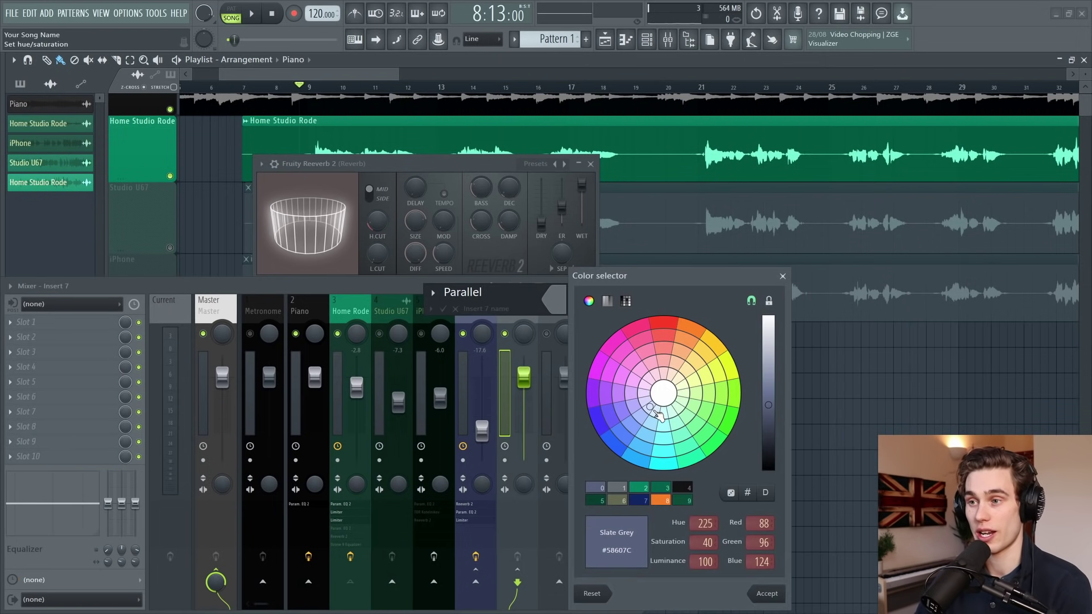
double_click(654, 409)
key("Return")
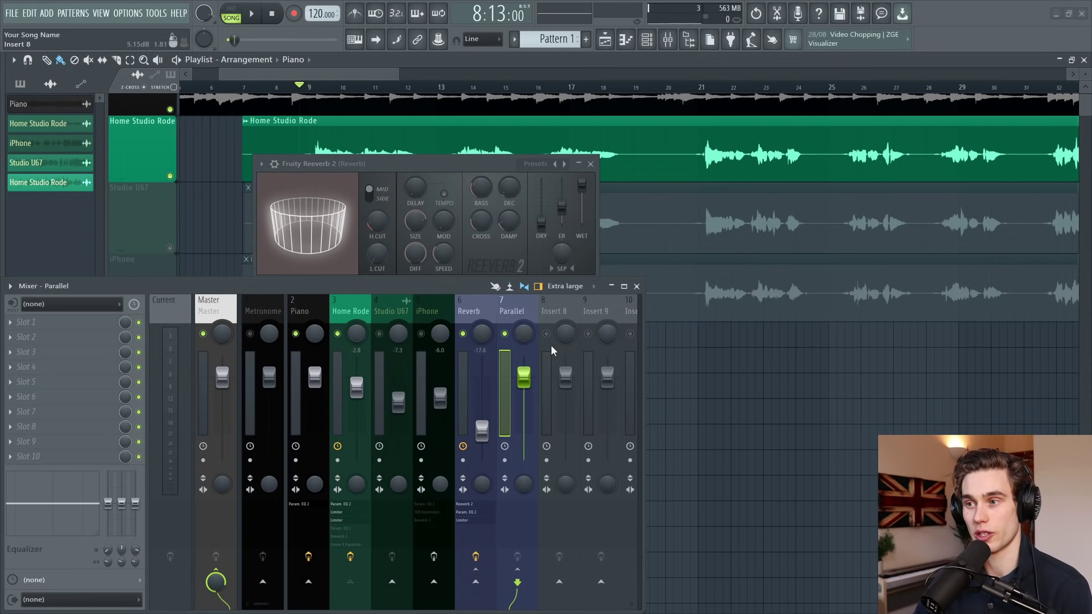
Load Fruity Limiter on Parallel in compressor mode, with threshold at -22 dB and ratio raised.
left_click(31, 322)
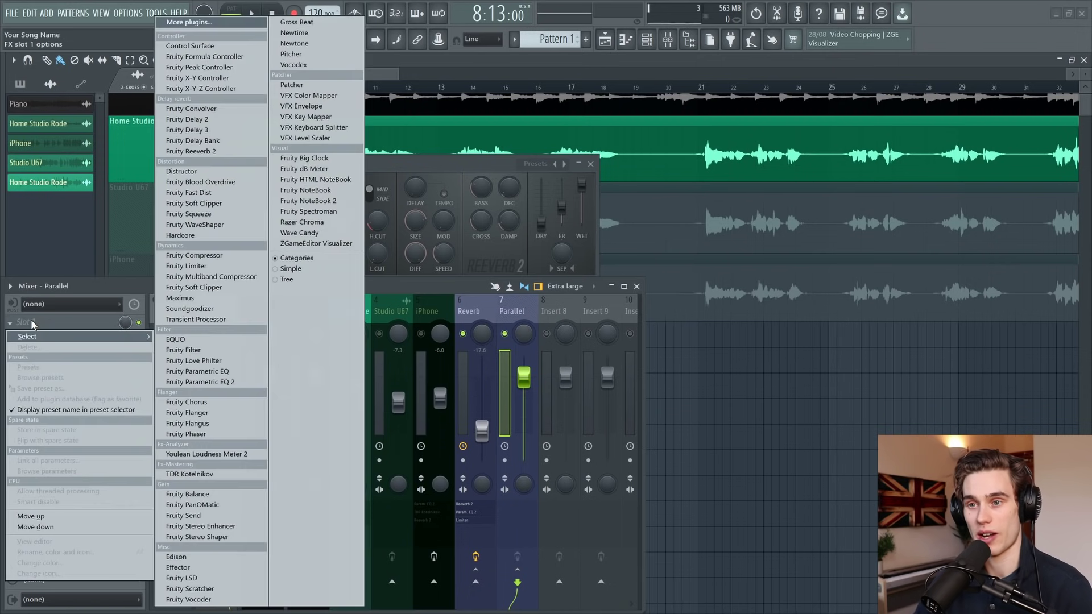
left_click(199, 265)
left_click(391, 477)
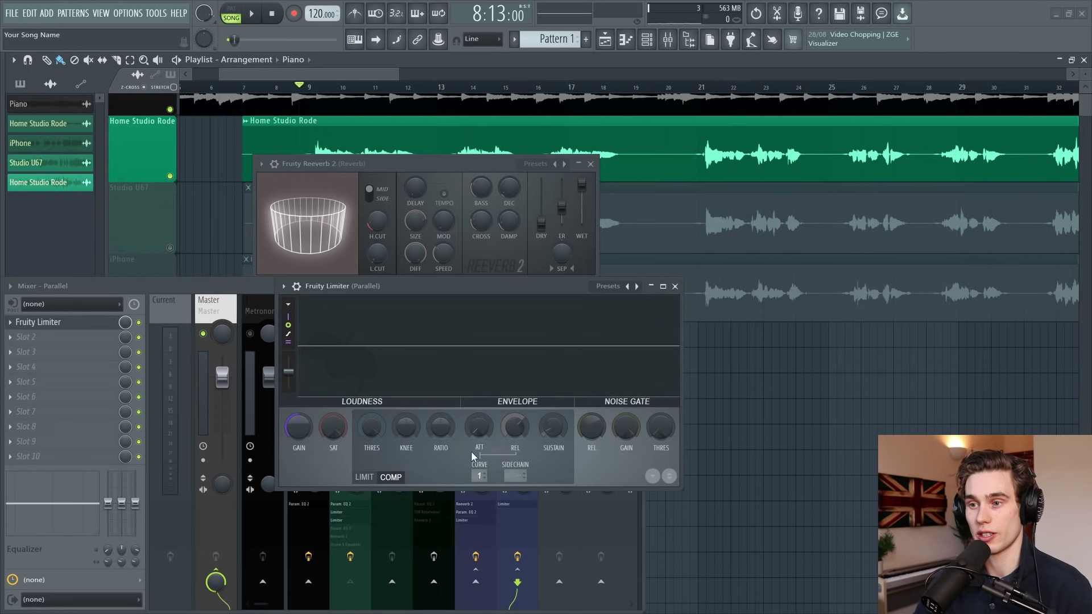
left_click_drag(372, 426, 372, 444)
mouse_move(441, 426)
left_mouse_down()
mouse_move(441, 407)
mouse_move(478, 437)
left_mouse_up()
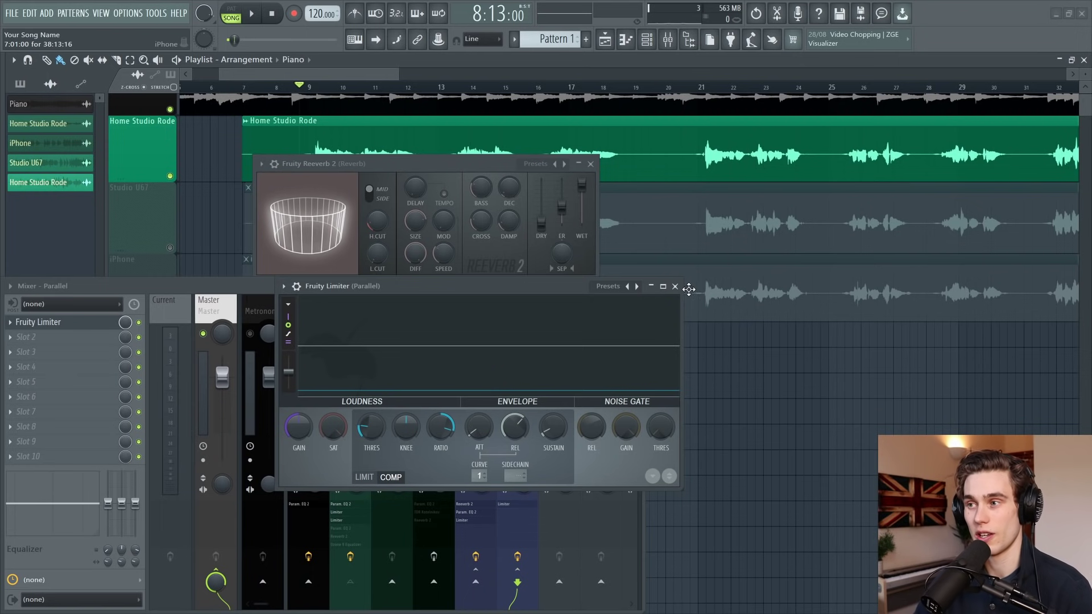
Shorten the compressor release slightly while listening to playback.
key("space")
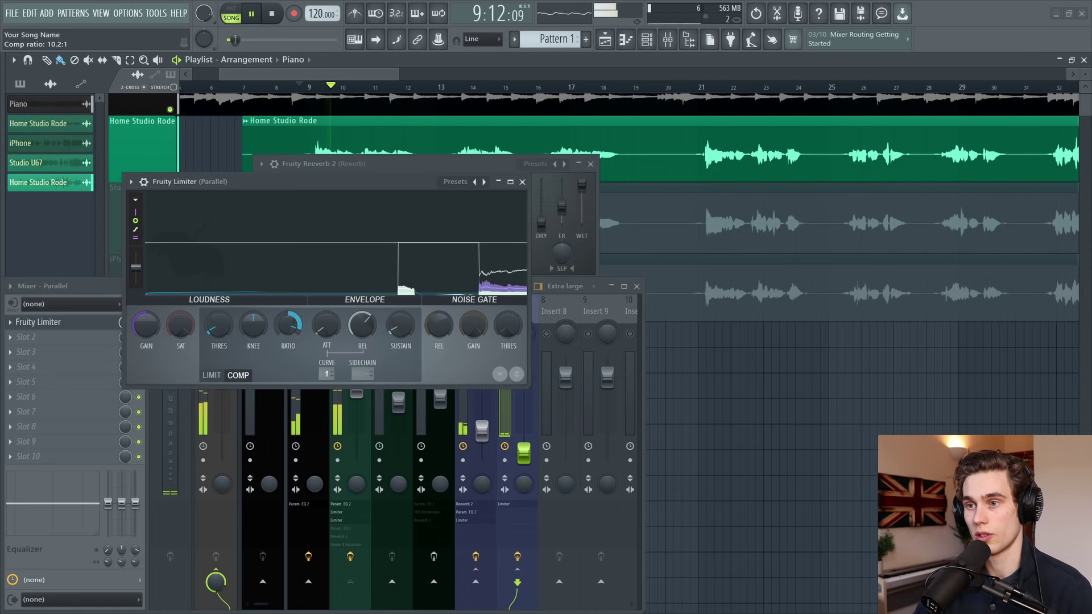
left_click_drag(349, 332, 349, 341)
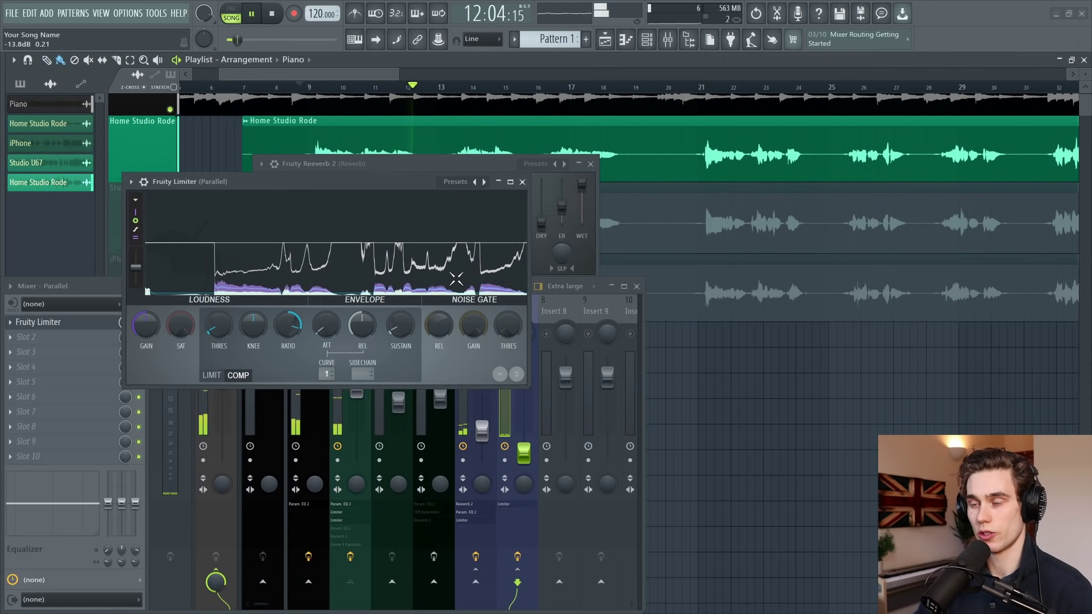
key("space")
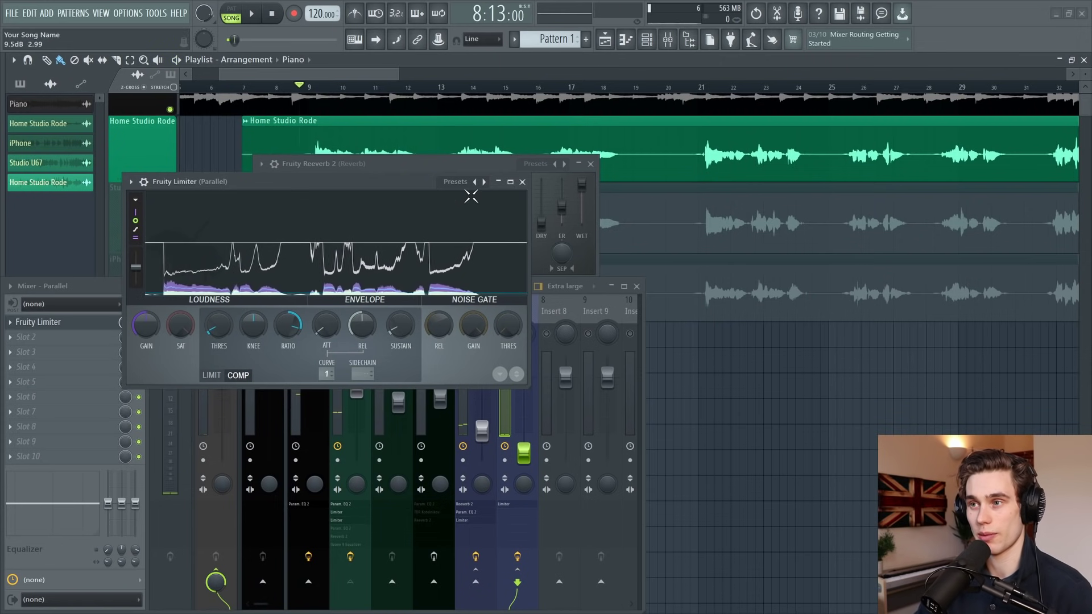
left_click_drag(398, 180, 515, 150)
Close the compressor and pull the Parallel channel down to about -33.4 dB.
left_click(639, 152)
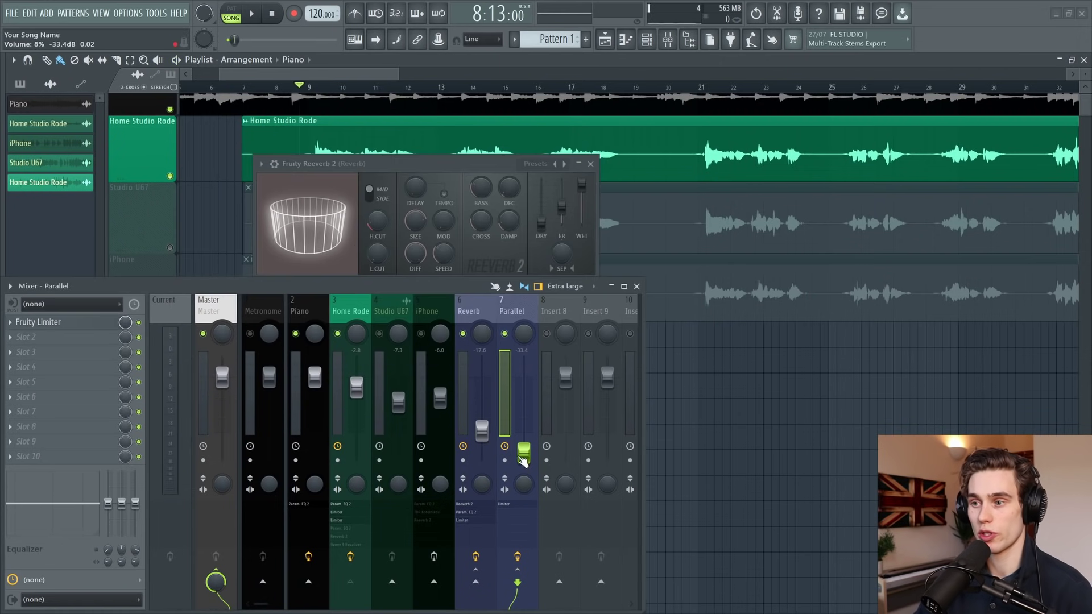
left_click_drag(523, 444, 523, 448)
scroll(721, 91, "down", 3)
From bar 31, lower Home Rode slightly and raise Parallel to about -9.0 dB during playback.
left_click(709, 85)
left_click_drag(366, 393, 367, 398)
key("space")
left_click_drag(524, 447, 524, 408)
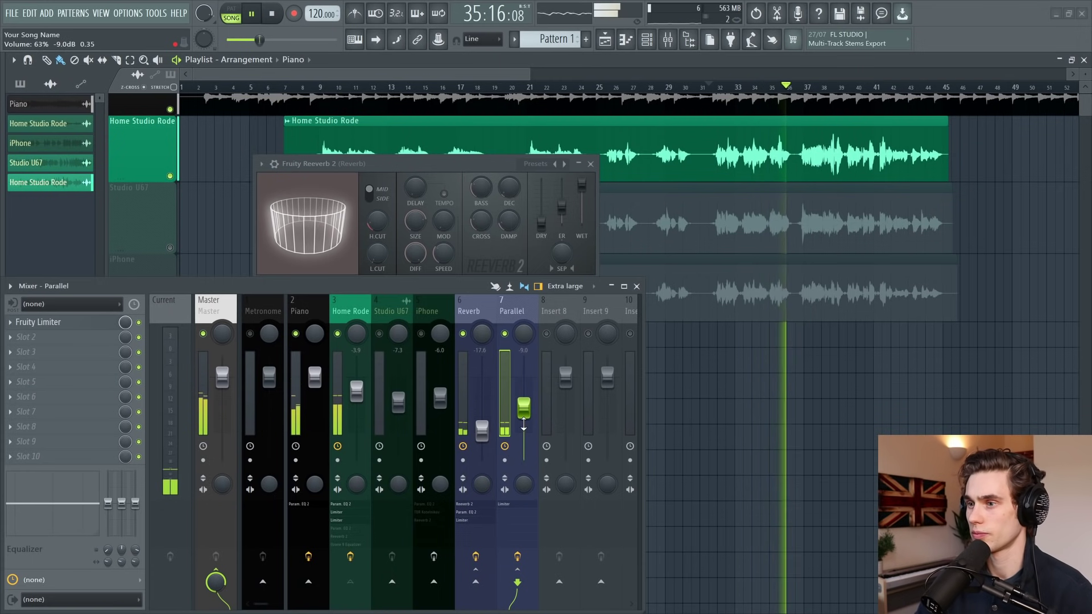
key("space")
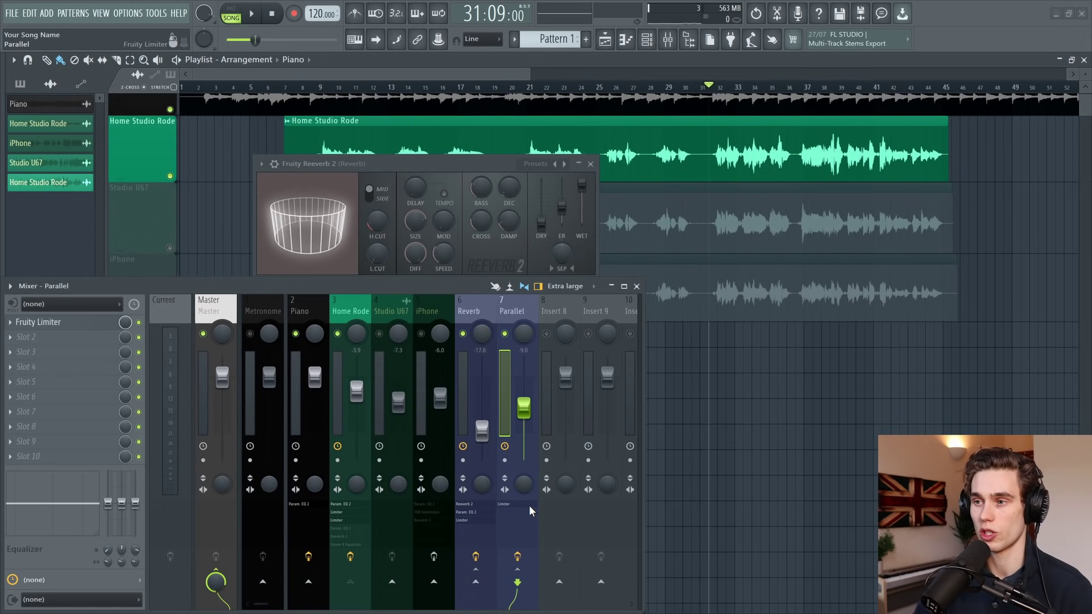
Raise the Reverb bus fader slightly.
left_click(353, 306)
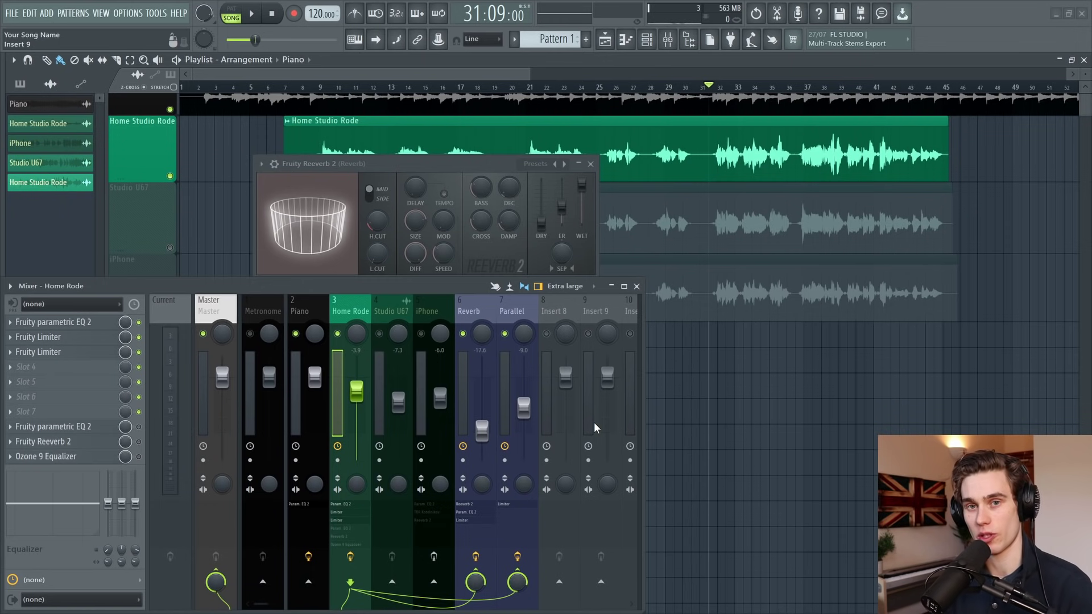
left_click(479, 306)
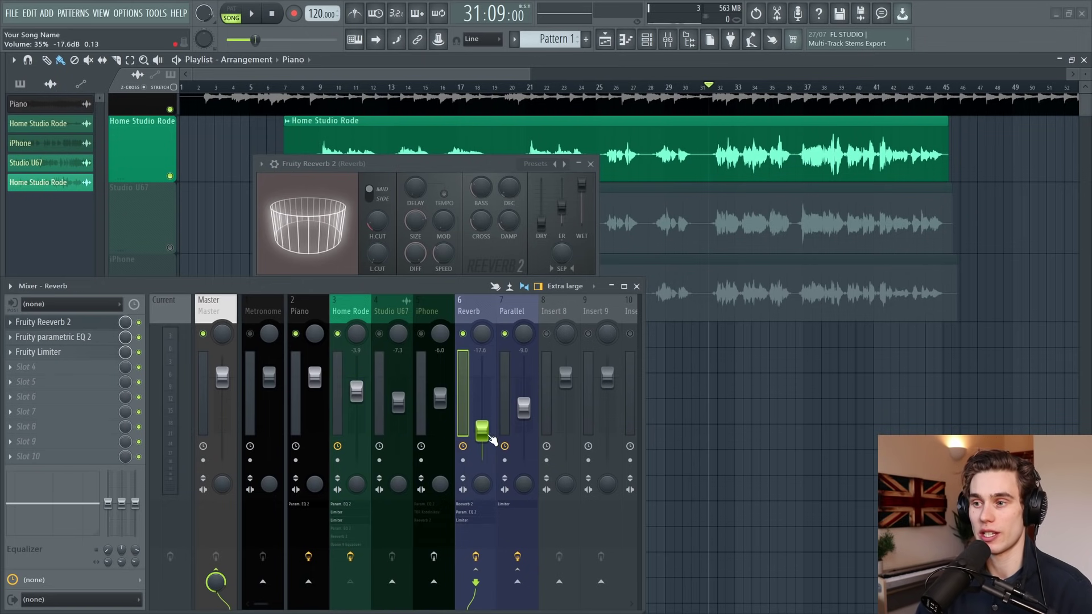
left_click_drag(481, 431, 481, 412)
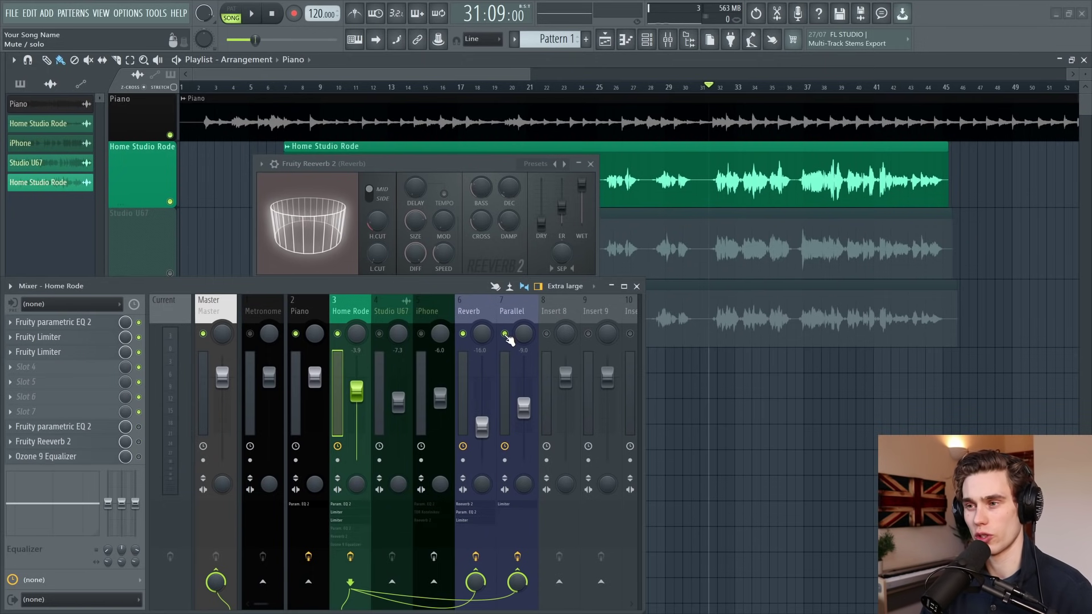
Mute the Parallel and Reverb inserts and close the mixer.
left_click(504, 334)
left_click(462, 334)
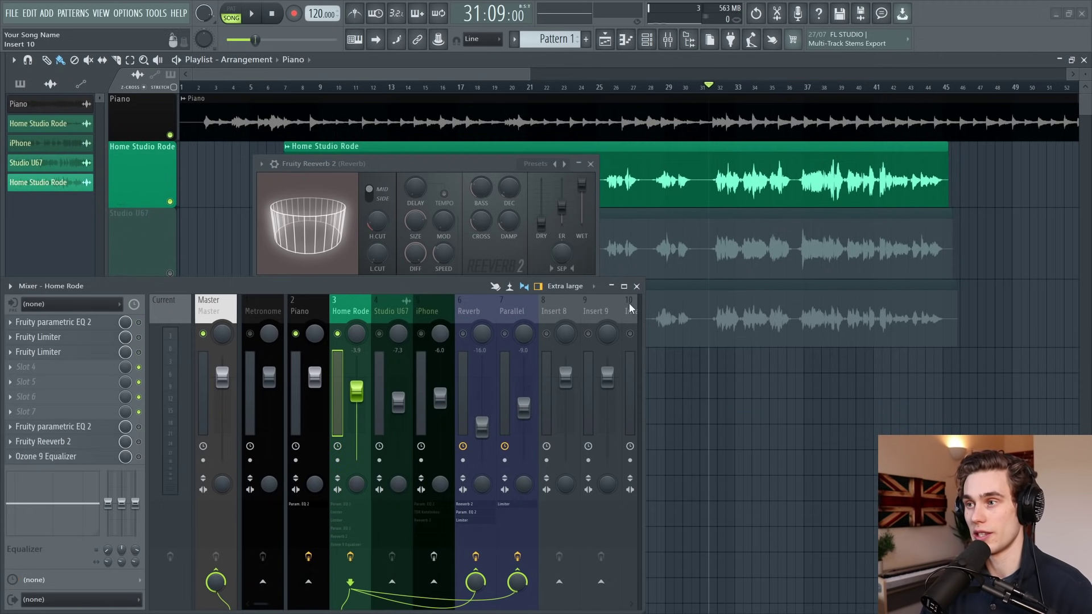
left_click(637, 286)
Close the reverb plugin, unmute the Studio U67 and iPhone tracks, start from bar 9, and solo a take.
left_click(590, 163)
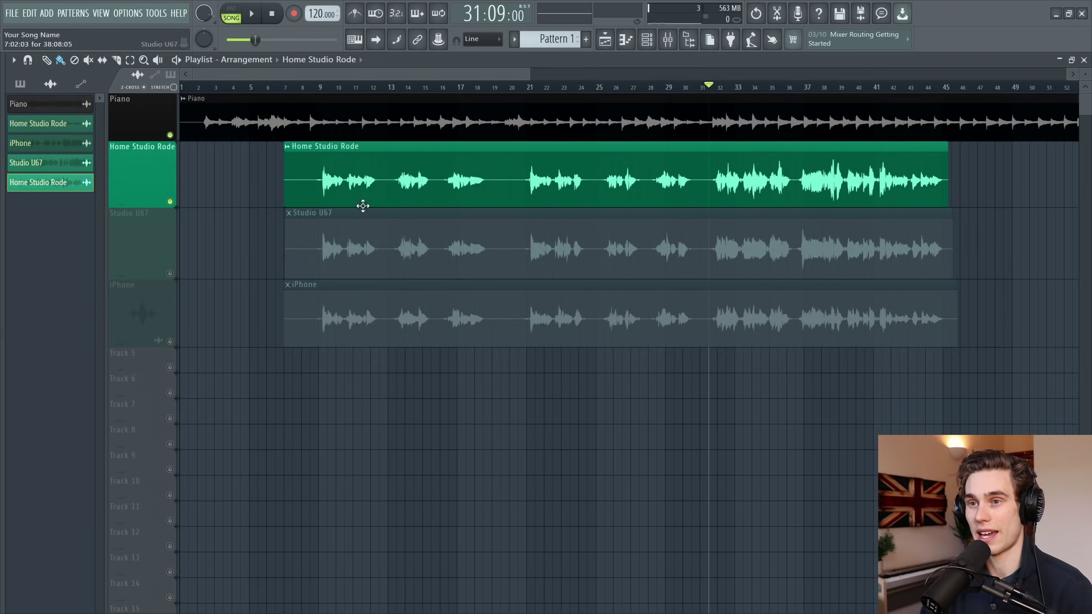
left_click(169, 273)
left_click(170, 341)
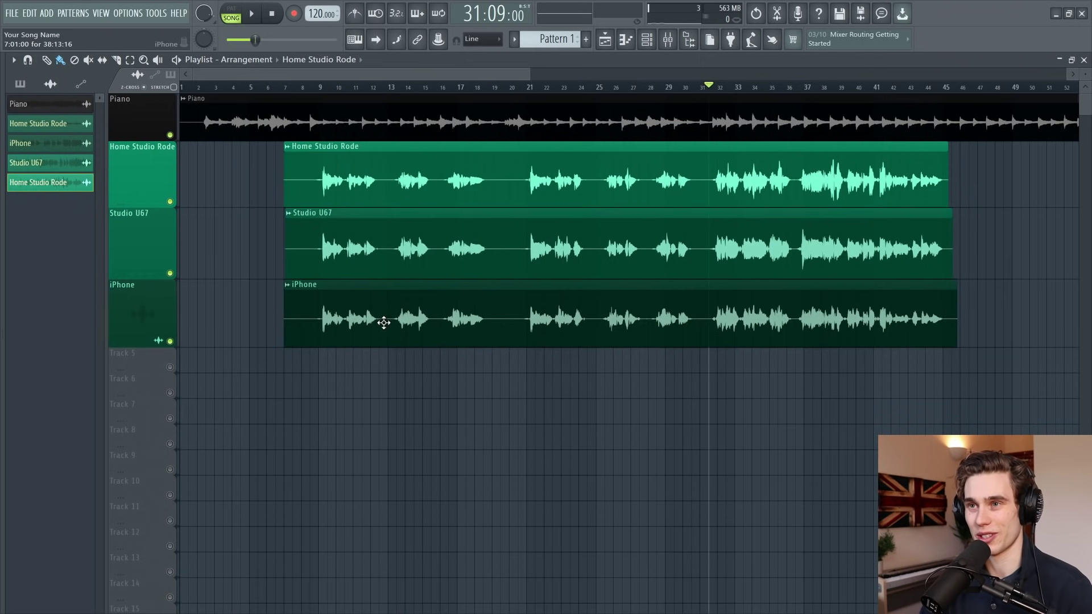
left_click(319, 86)
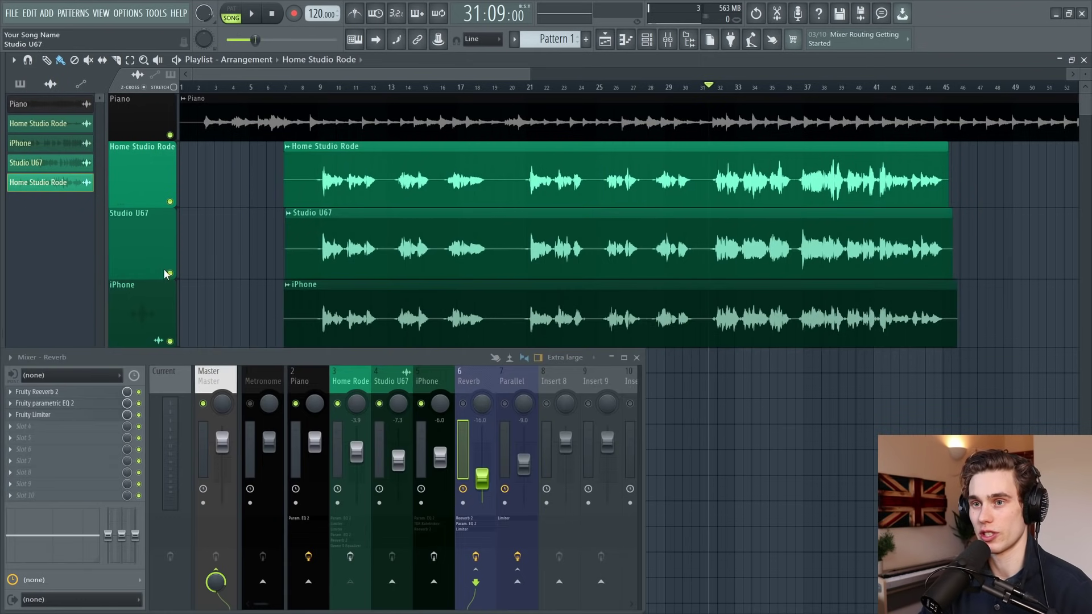
right_click(169, 272)
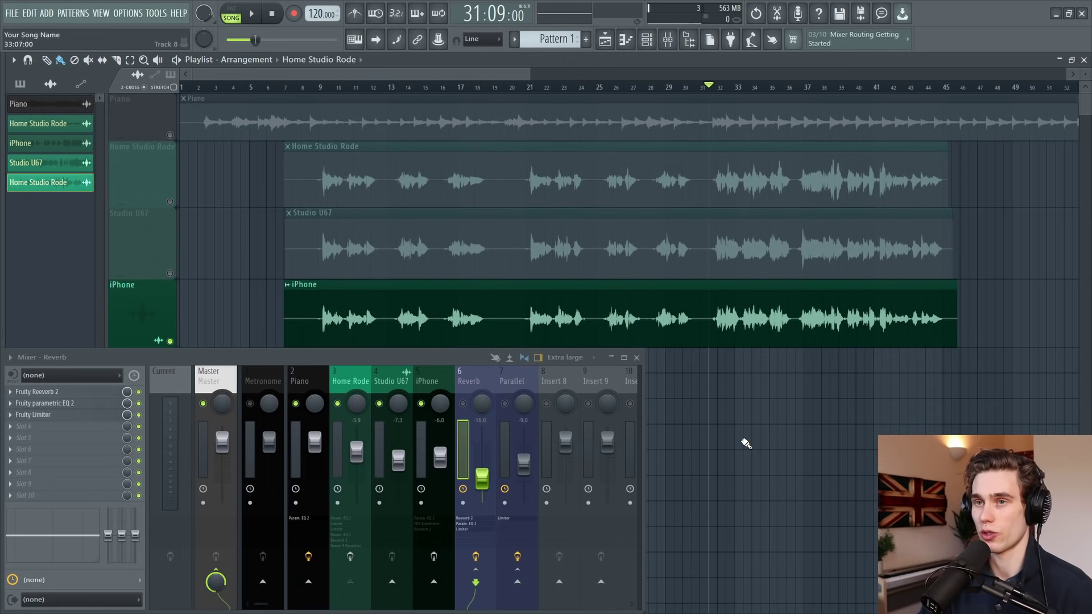
Play the Home Studio Rode take with piano, Home Rode channel lowered to -6.6 dB.
left_click(169, 136)
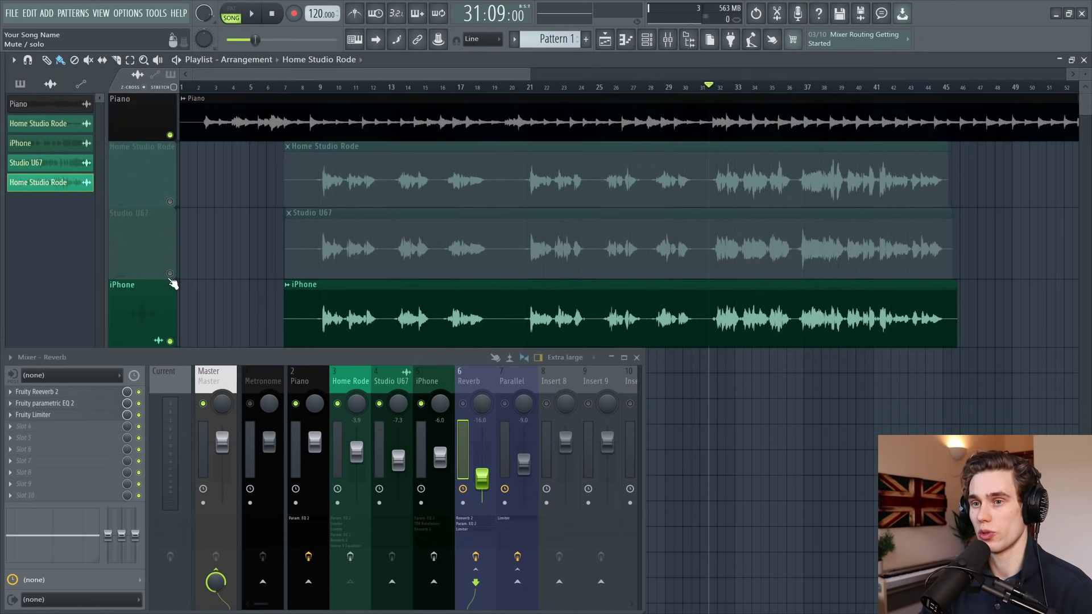
left_click(170, 341)
left_click(170, 201)
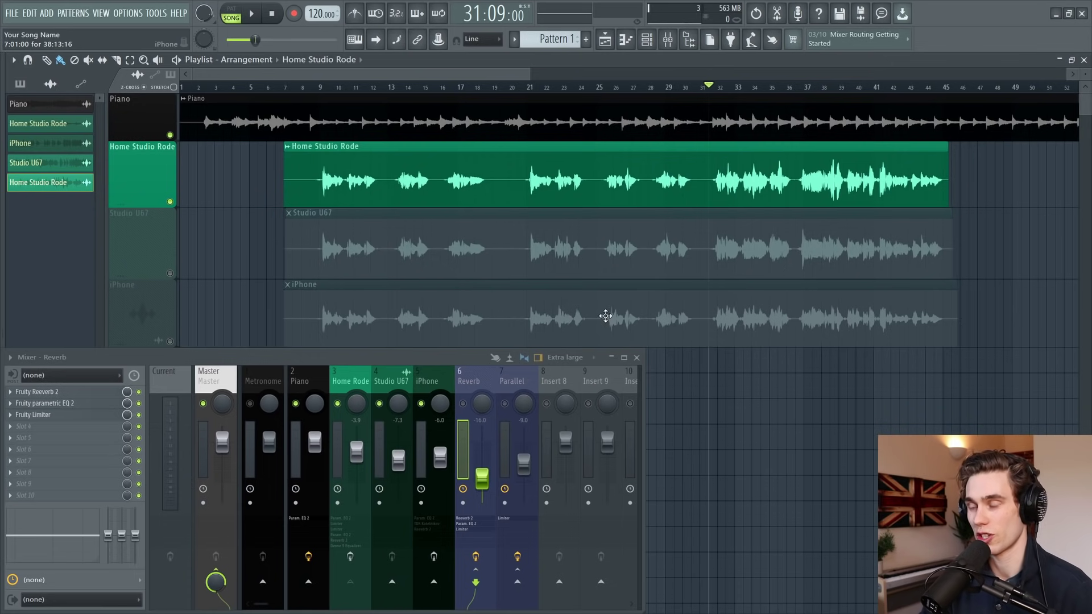
left_click_drag(356, 450, 357, 459)
key("space")
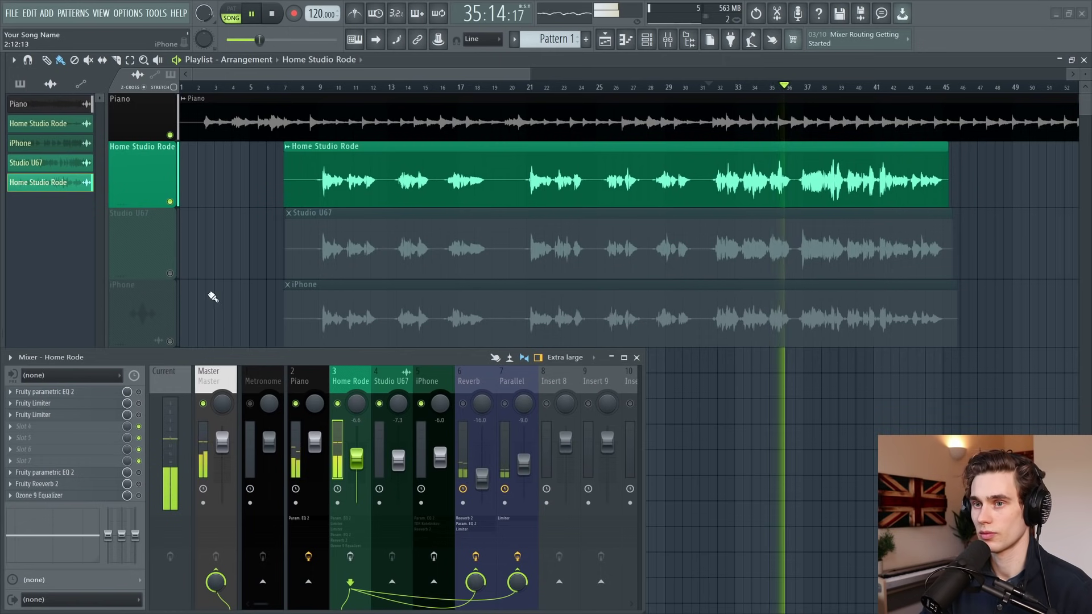
key("space")
Switch to the Studio U67 take with piano and play it back.
left_click(170, 273)
left_click(170, 202)
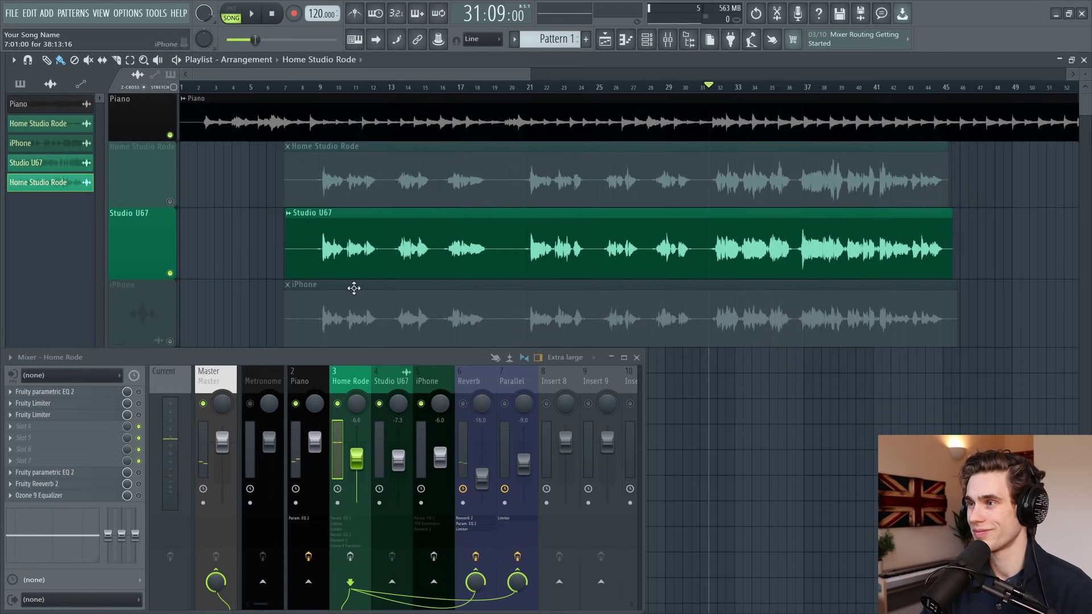
key("space")
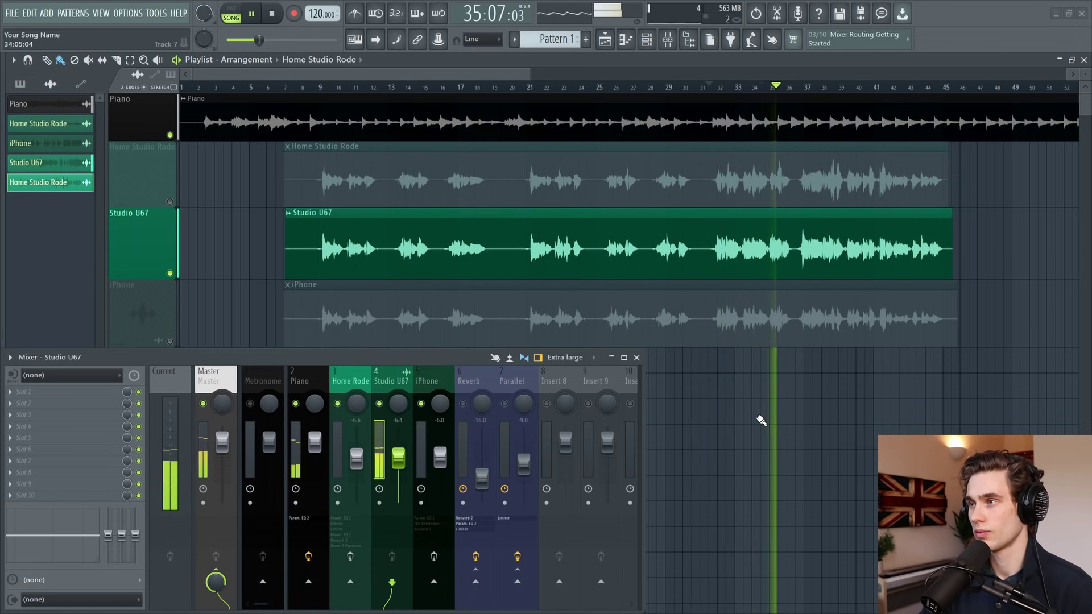
key("space")
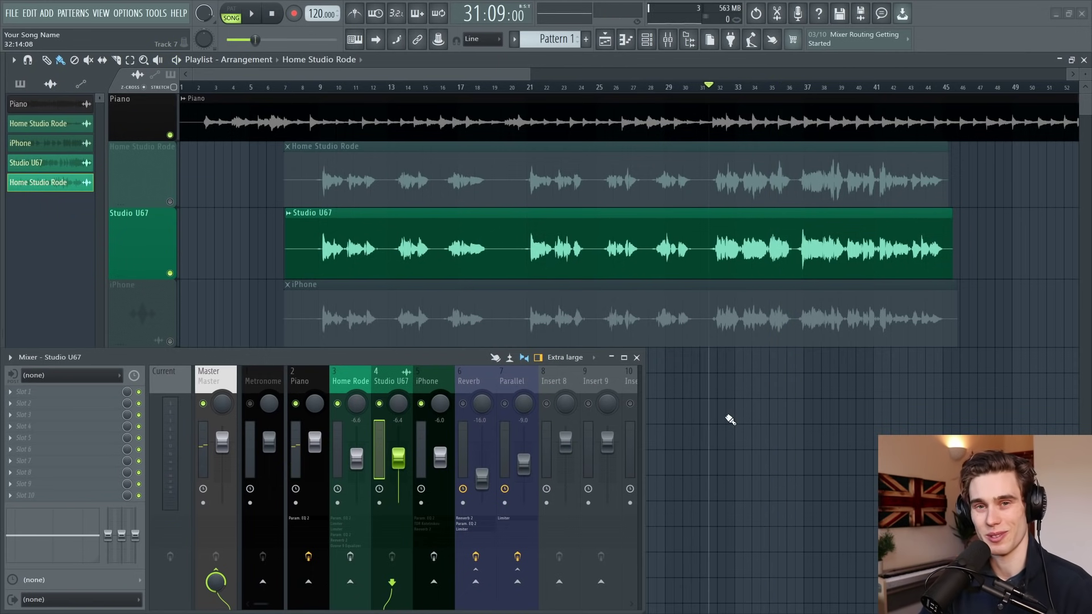
Switch to the iPhone take, play it, and select the iPhone mixer channel.
left_click(170, 272)
left_click(169, 341)
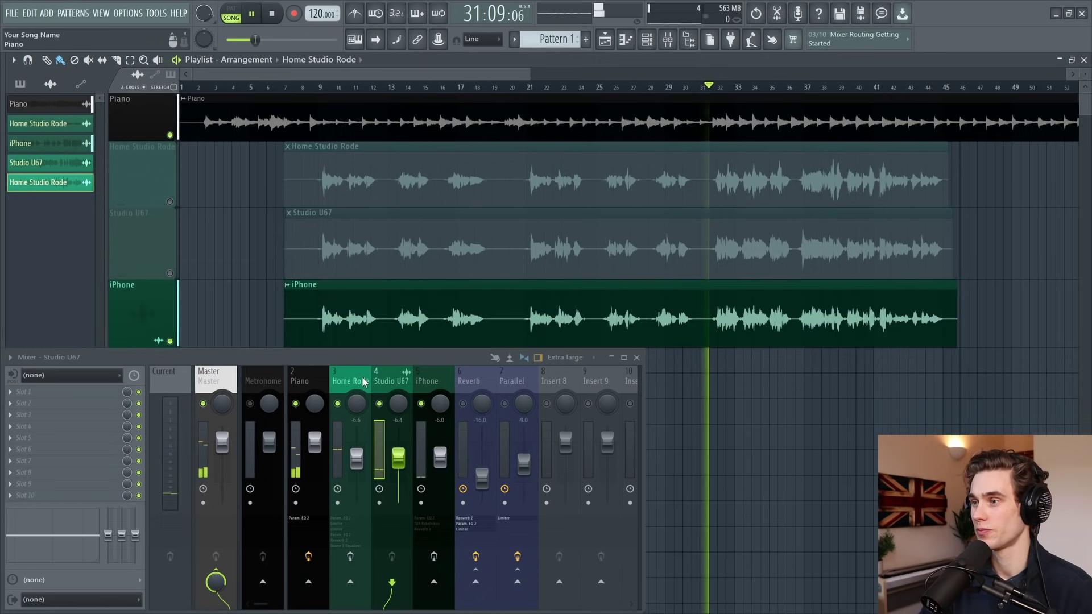
key("space")
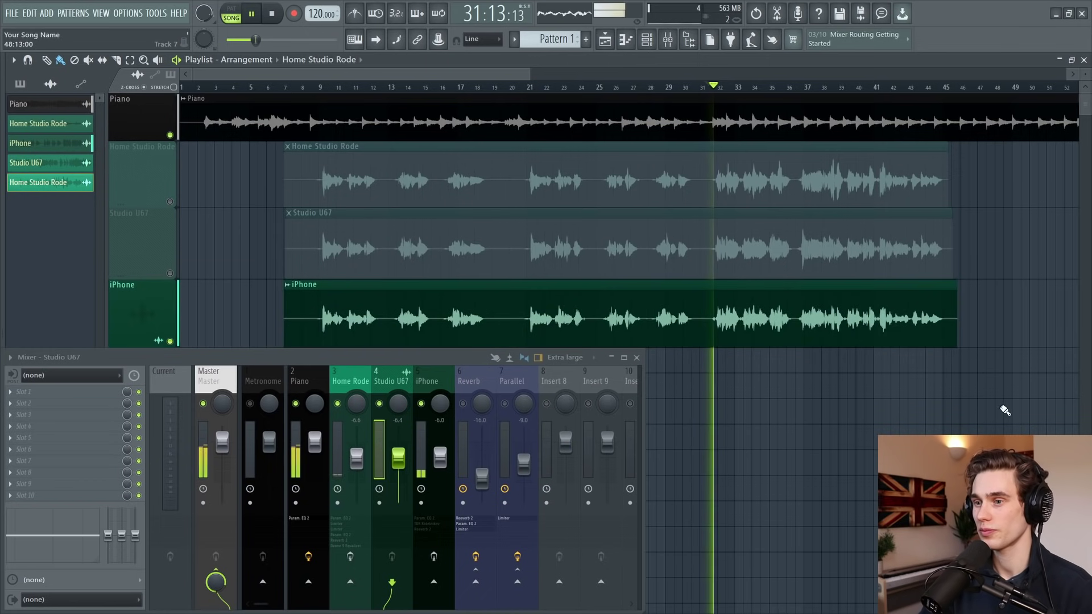
left_click(442, 459)
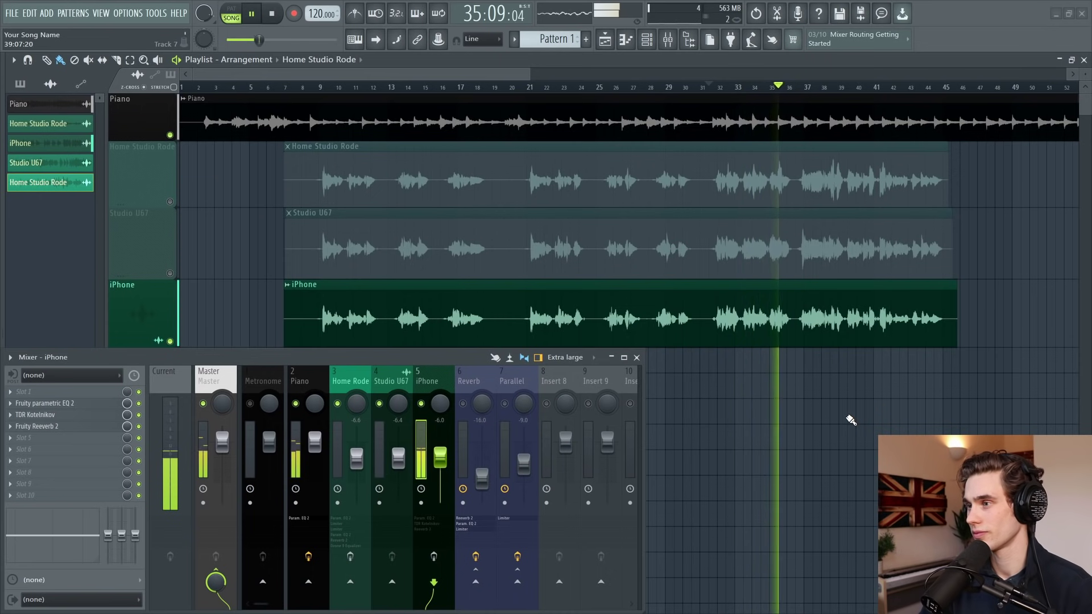
Stop playback and inspect the iPhone channel's Fruity Reeverb 2 settings, wet at 37%.
key("space")
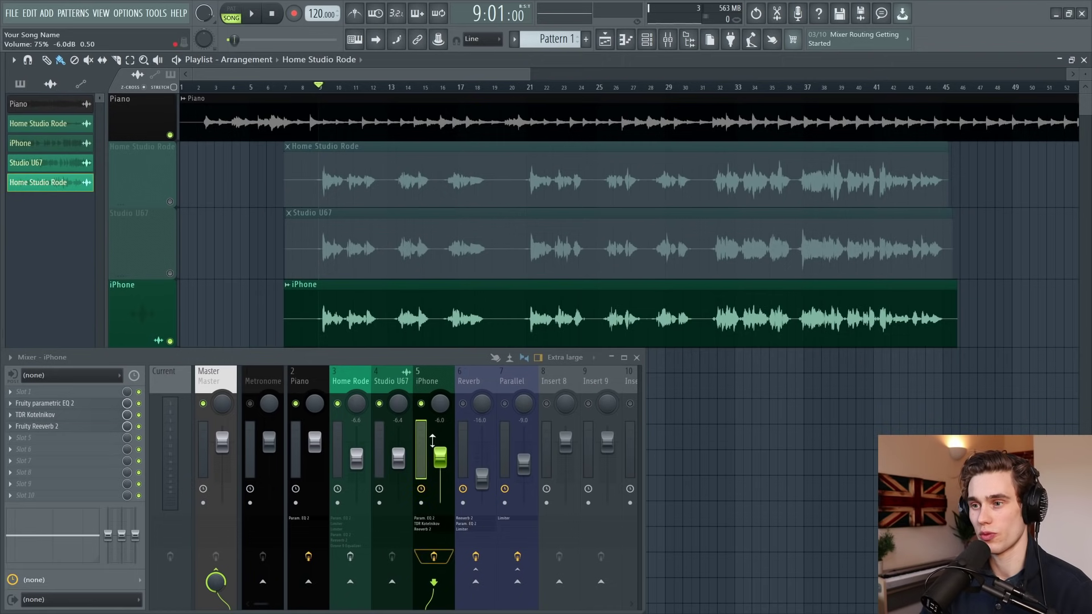
left_click(91, 426)
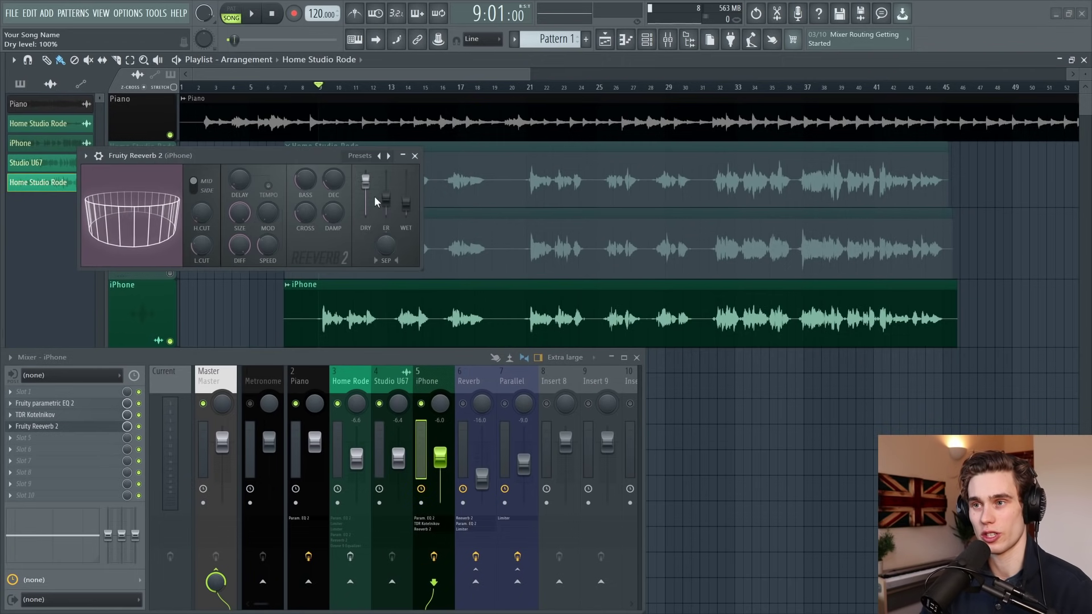
left_click_drag(296, 154, 297, 212)
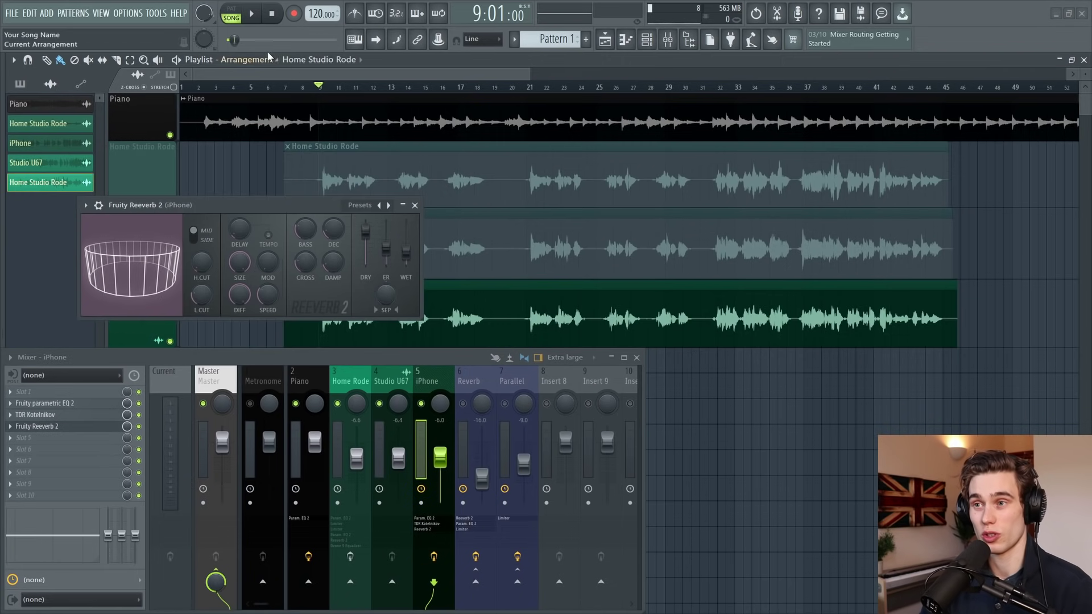
left_click(414, 213)
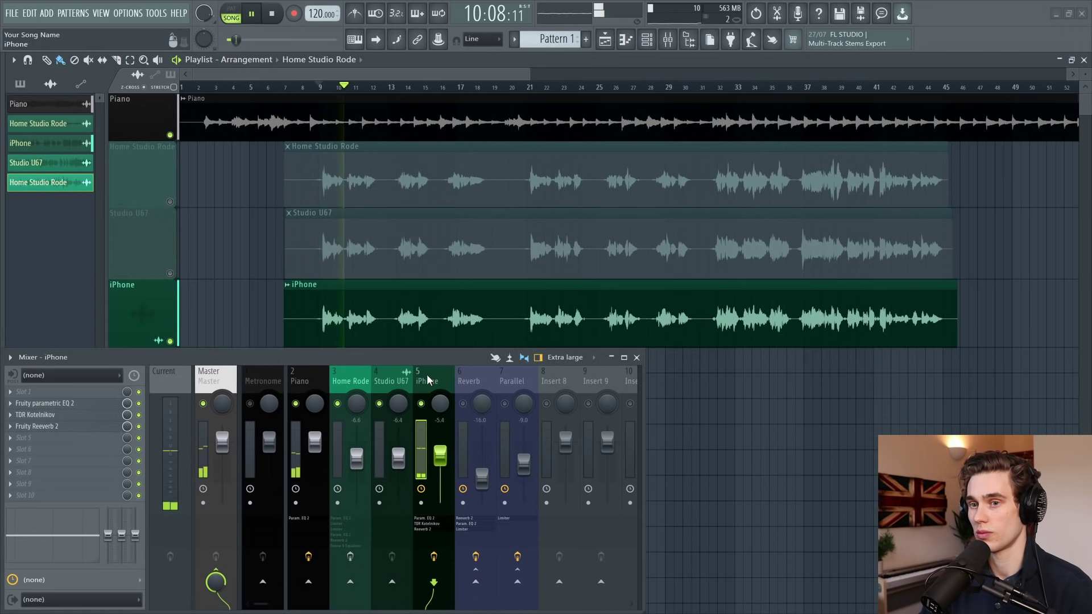
left_click(112, 428)
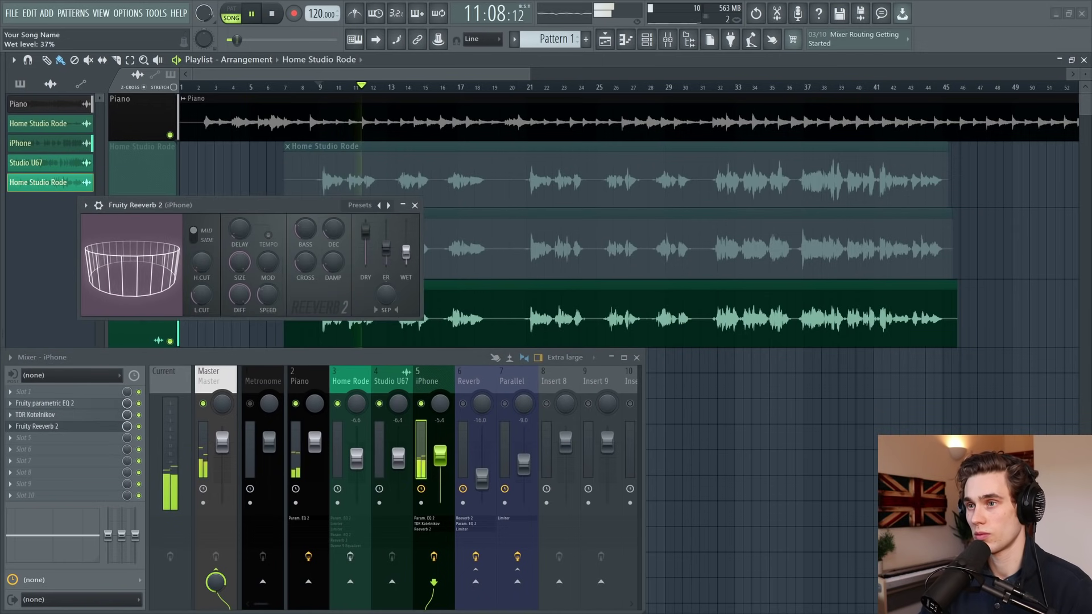
left_click(414, 211)
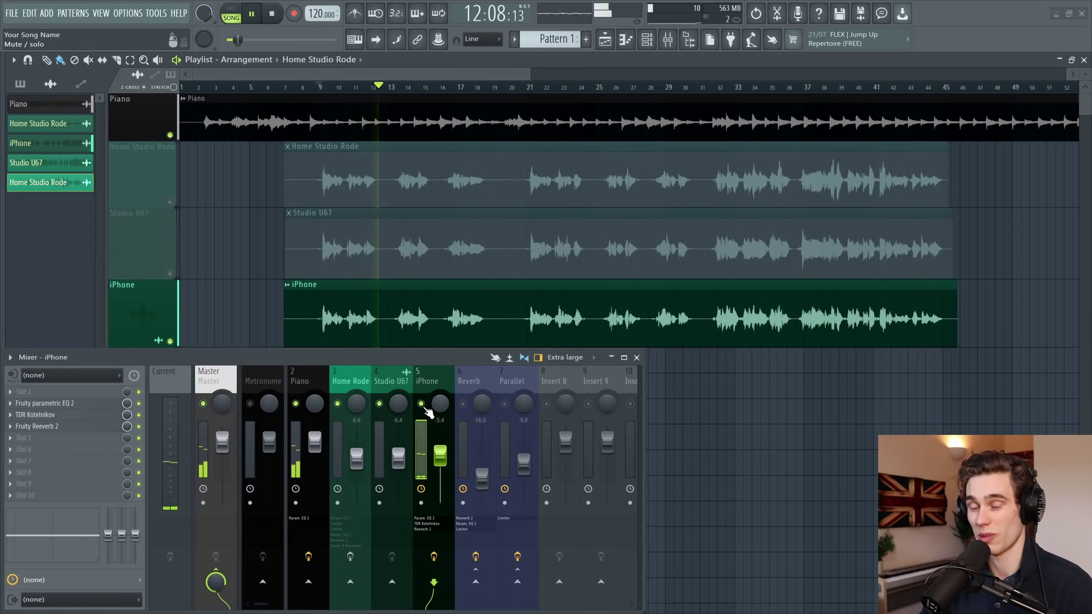